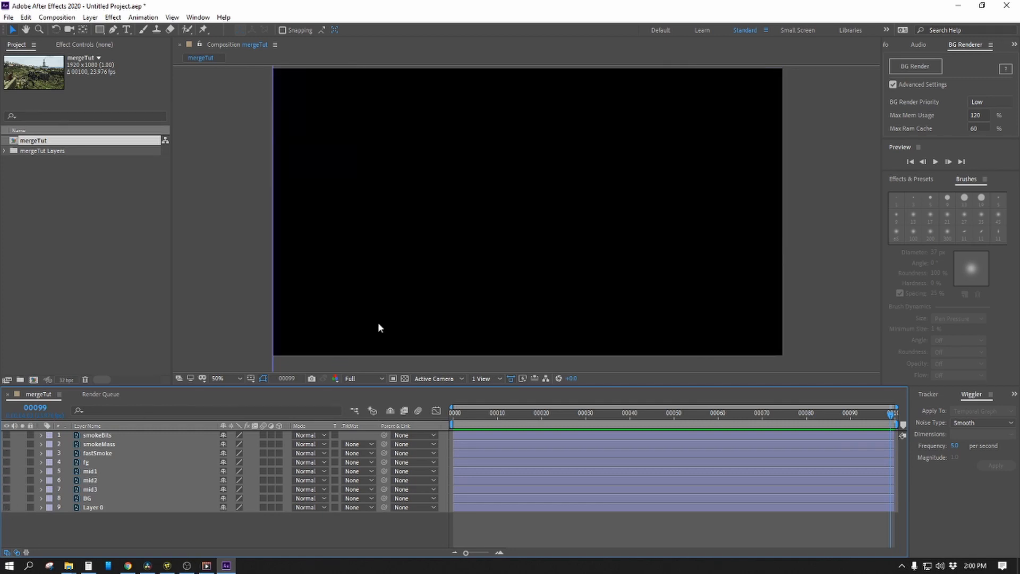
# Turn on the visibility of all nine layers one after another, from Layer 0 up to smokeBits
pyautogui.click(6, 497)
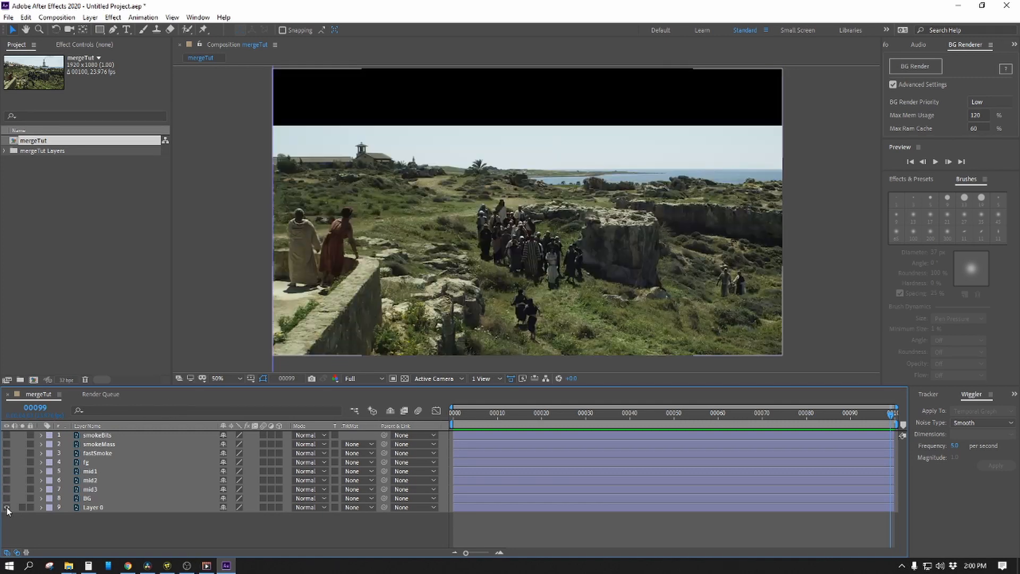
pyautogui.click(6, 506)
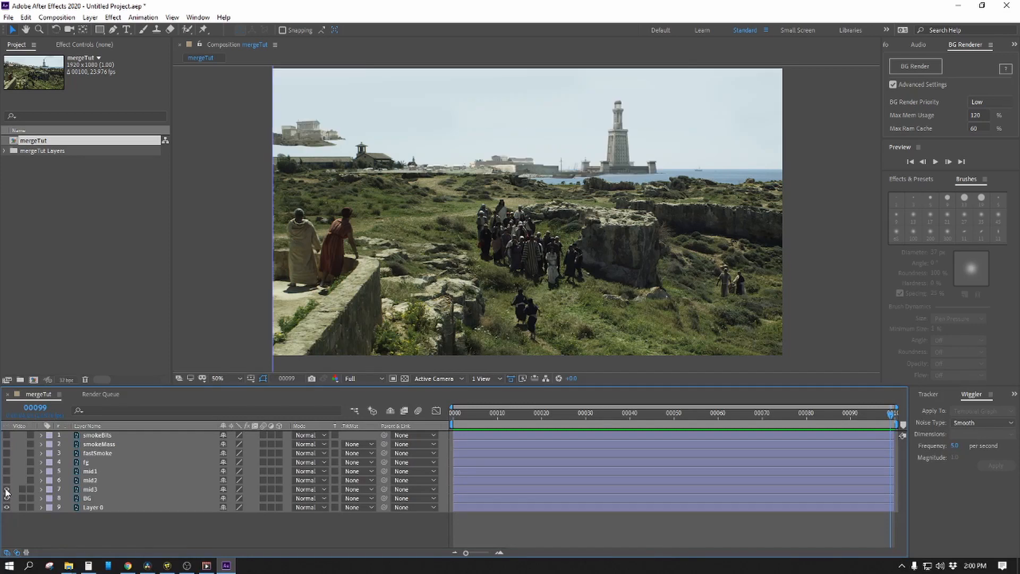
pyautogui.click(7, 489)
pyautogui.click(7, 480)
pyautogui.click(6, 471)
pyautogui.click(7, 461)
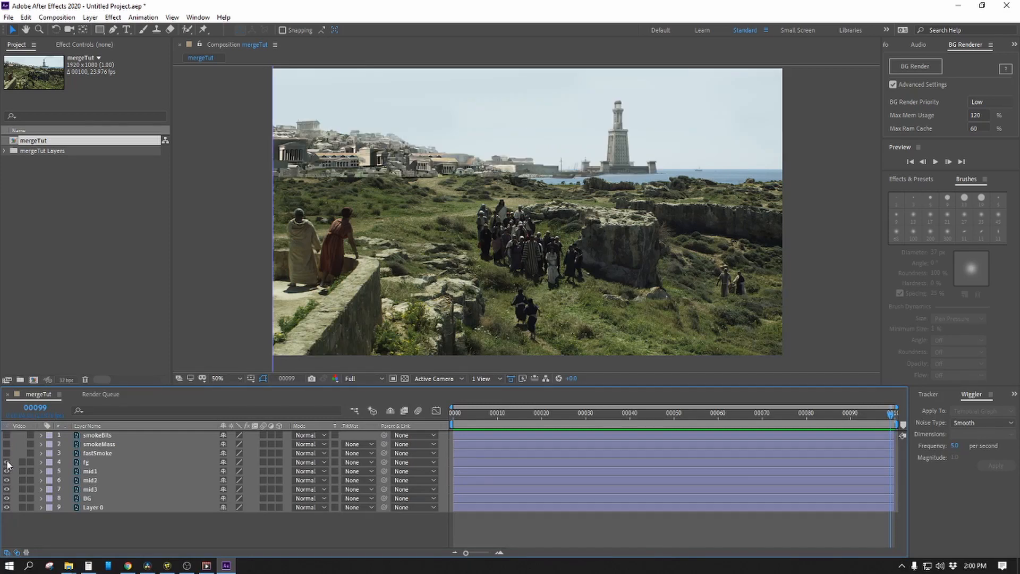
pyautogui.click(6, 452)
pyautogui.click(6, 443)
pyautogui.click(6, 435)
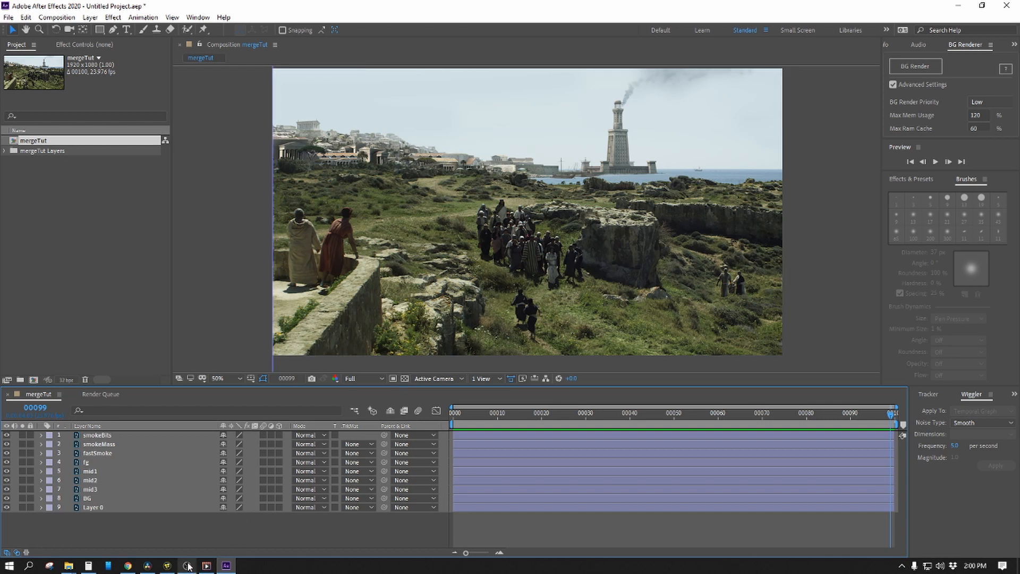
# Switch to Fusion Studio and preview the first five mergeTut.psd loader nodes one by one in the viewer
pyautogui.click(220, 500)
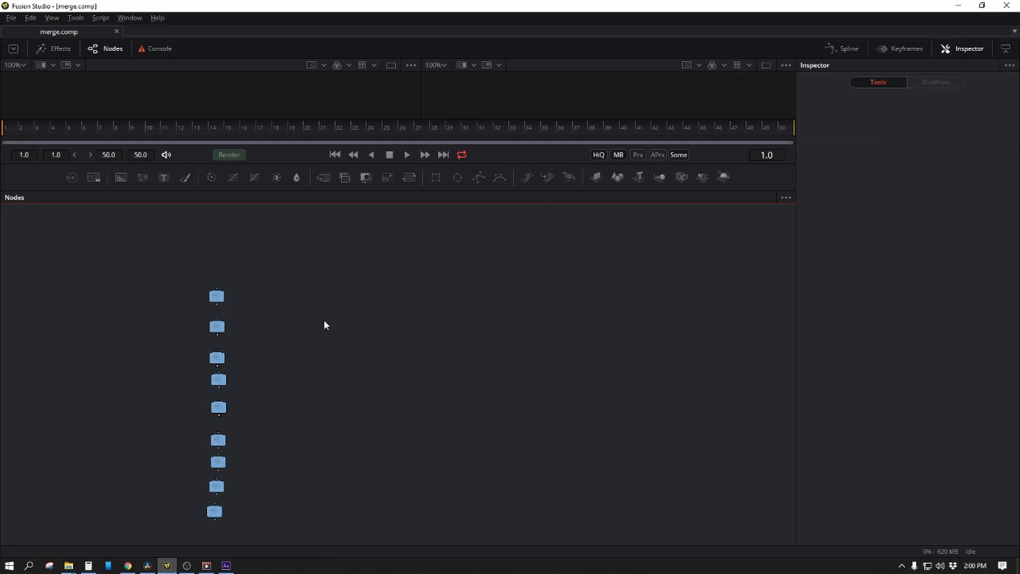
pyautogui.scroll(5, 282, 295)
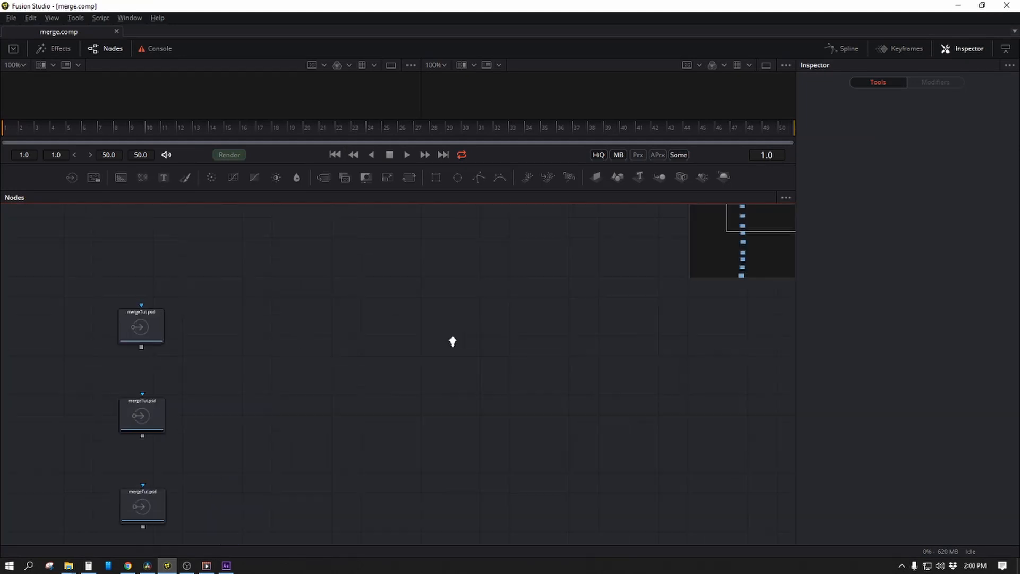
pyautogui.click(137, 327)
pyautogui.press('1')
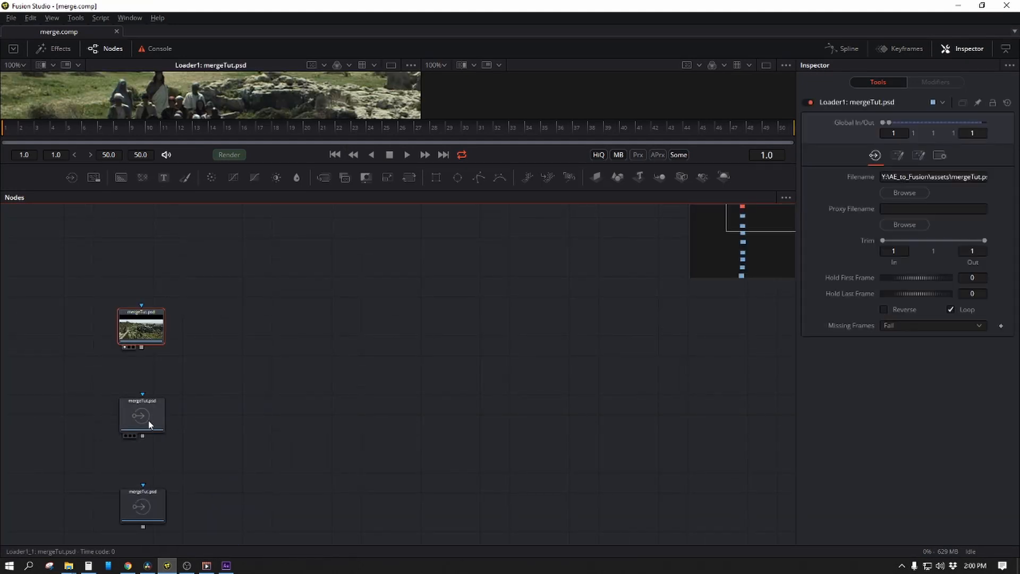
pyautogui.click(149, 421)
pyautogui.press('1')
pyautogui.moveTo(265, 451); pyautogui.dragTo(349, 265)
pyautogui.click(237, 313)
pyautogui.press('1')
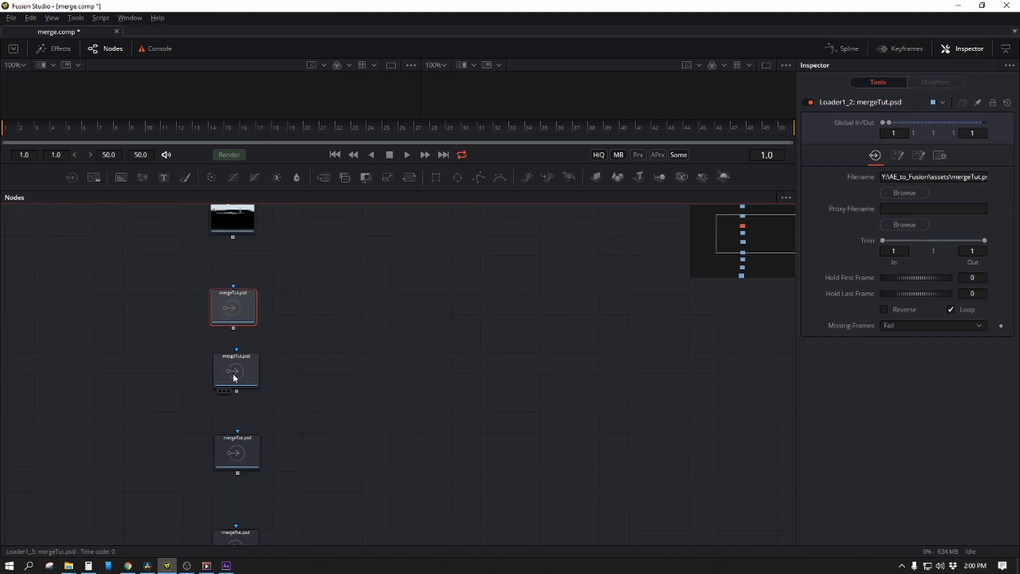
pyautogui.click(237, 369)
pyautogui.press('1')
pyautogui.click(237, 449)
pyautogui.press('1')
# Preview the remaining mergeTut.psd loader nodes further down the column in the viewer
pyautogui.moveTo(345, 464); pyautogui.dragTo(329, 265)
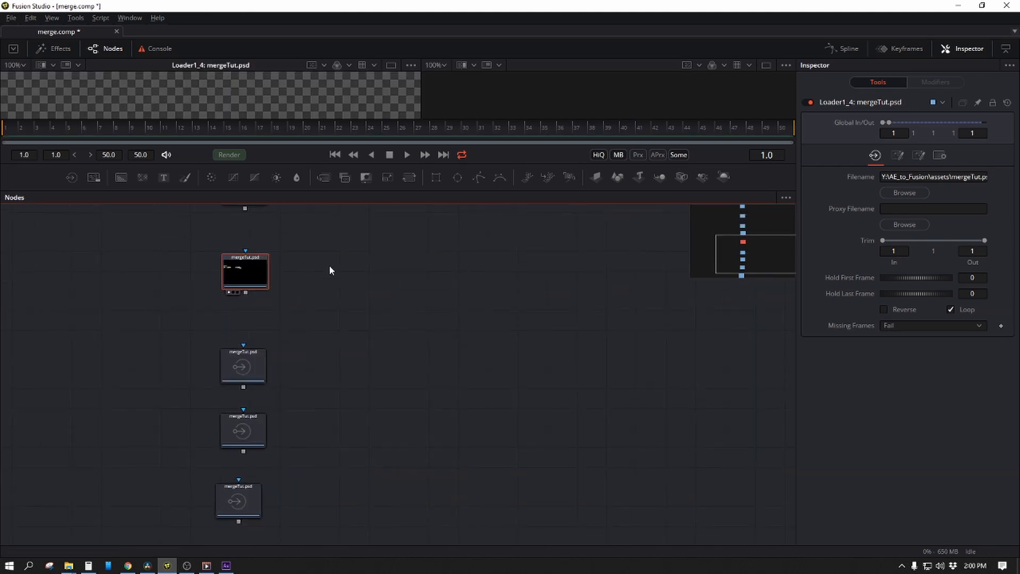
pyautogui.click(238, 367)
pyautogui.press('1')
pyautogui.click(234, 445)
pyautogui.click(237, 501)
pyautogui.press('1')
pyautogui.scroll(-5, 467, 413)
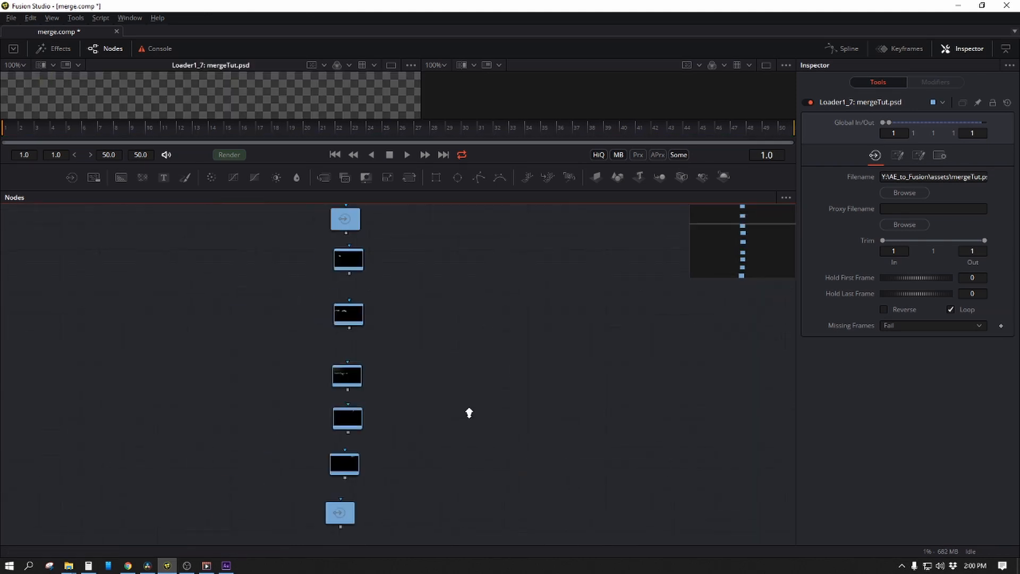
pyautogui.click(407, 474)
pyautogui.press('1')
pyautogui.moveTo(487, 356); pyautogui.dragTo(423, 399)
pyautogui.click(340, 316)
pyautogui.press('1')
pyautogui.moveTo(447, 291); pyautogui.dragTo(399, 314)
# Switch to After Effects and hide every layer except Layer 0
pyautogui.hotkey('alt', 'Tab')
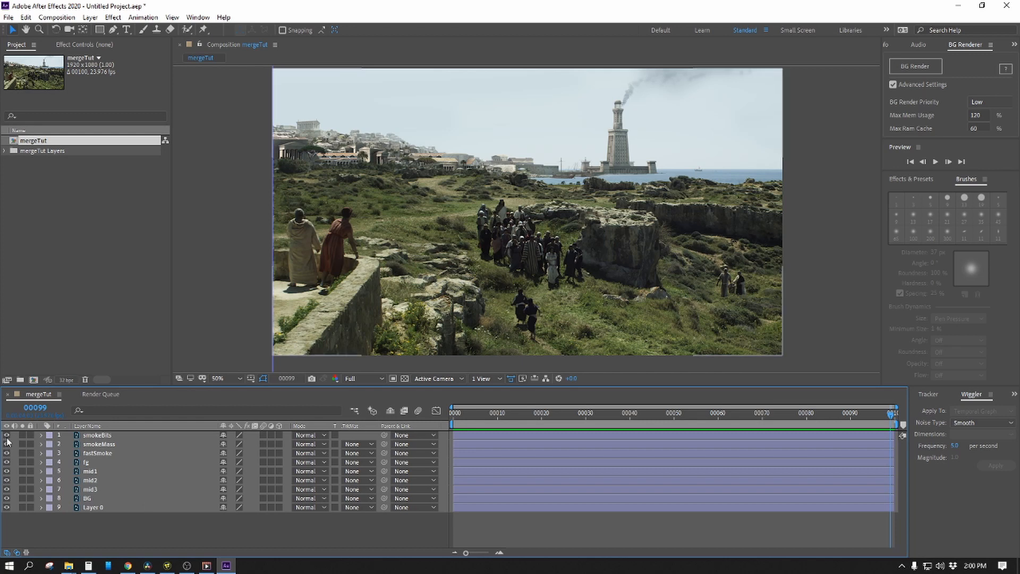
pyautogui.moveTo(7, 438); pyautogui.dragTo(22, 498)
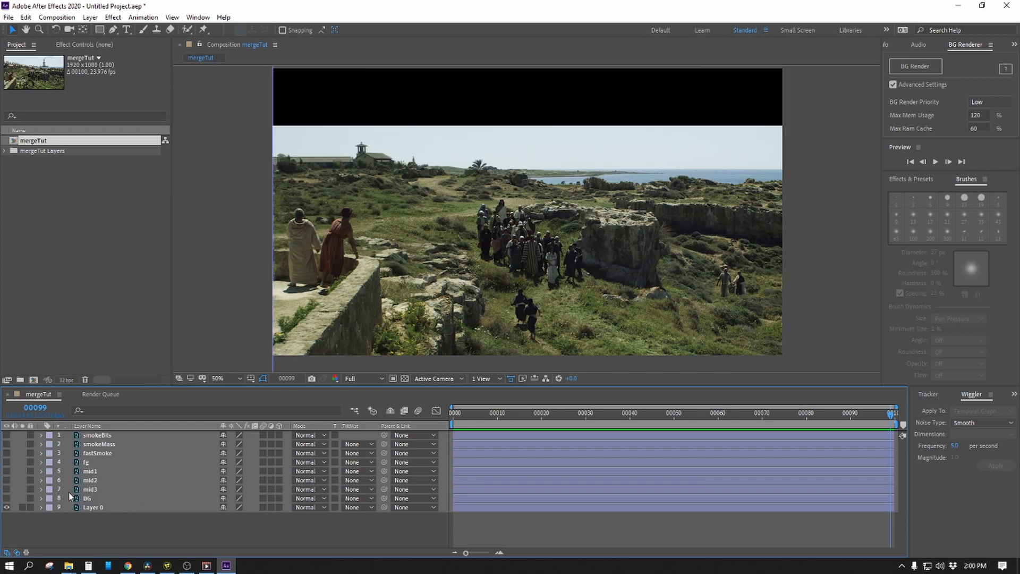
# Compare the After Effects layer order with the loader order in Fusion, selecting the smokeBits layer and the last loader node
pyautogui.hotkey('alt', 'Tab')
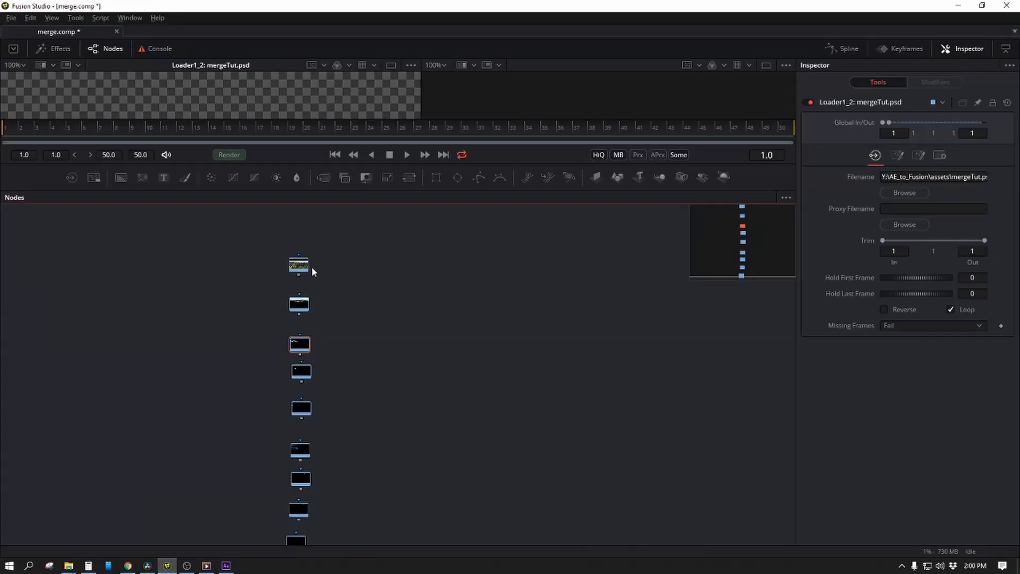
pyautogui.hotkey('alt', 'Tab')
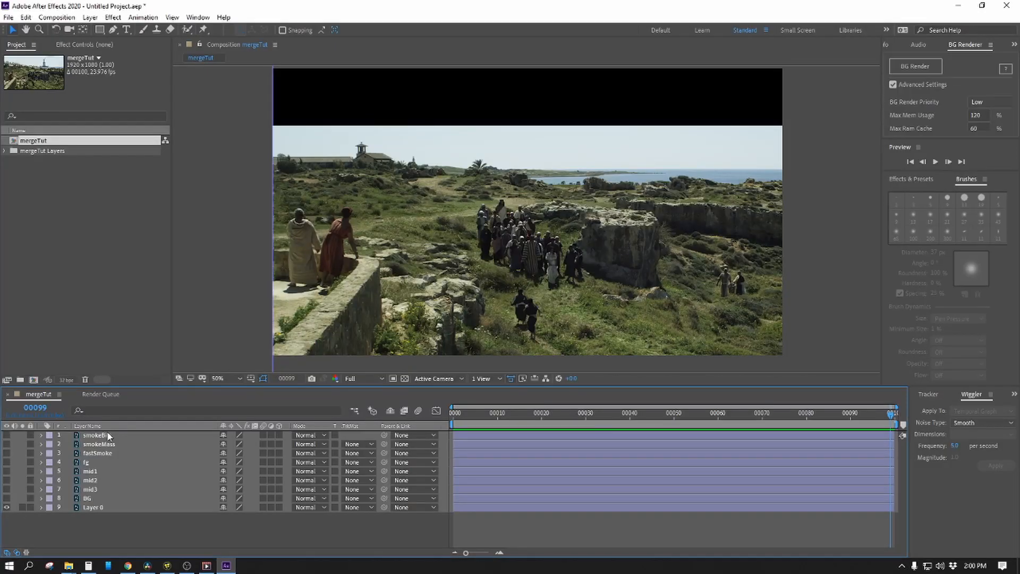
pyautogui.click(106, 434)
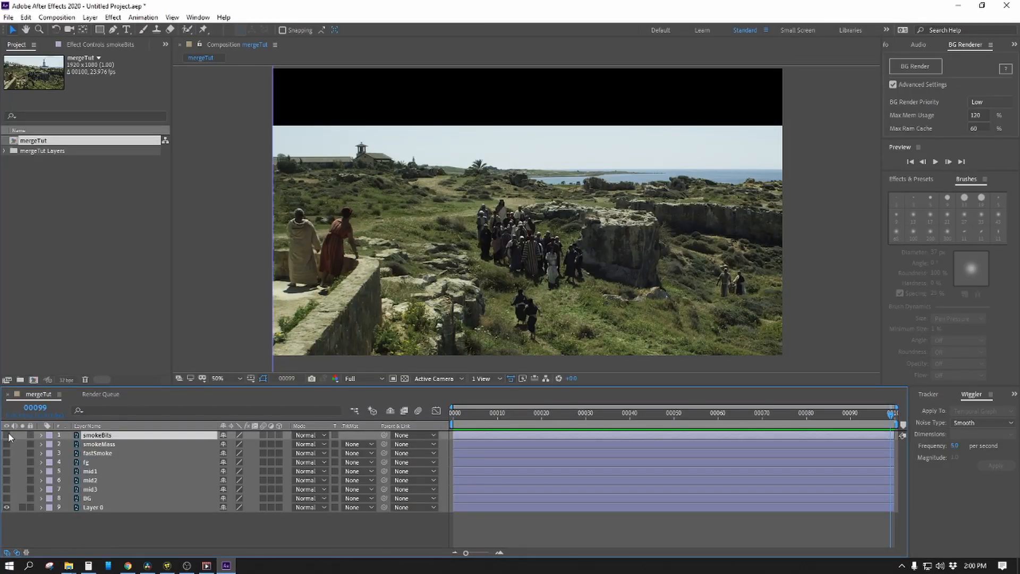
pyautogui.hotkey('alt', 'Tab')
pyautogui.click(262, 392)
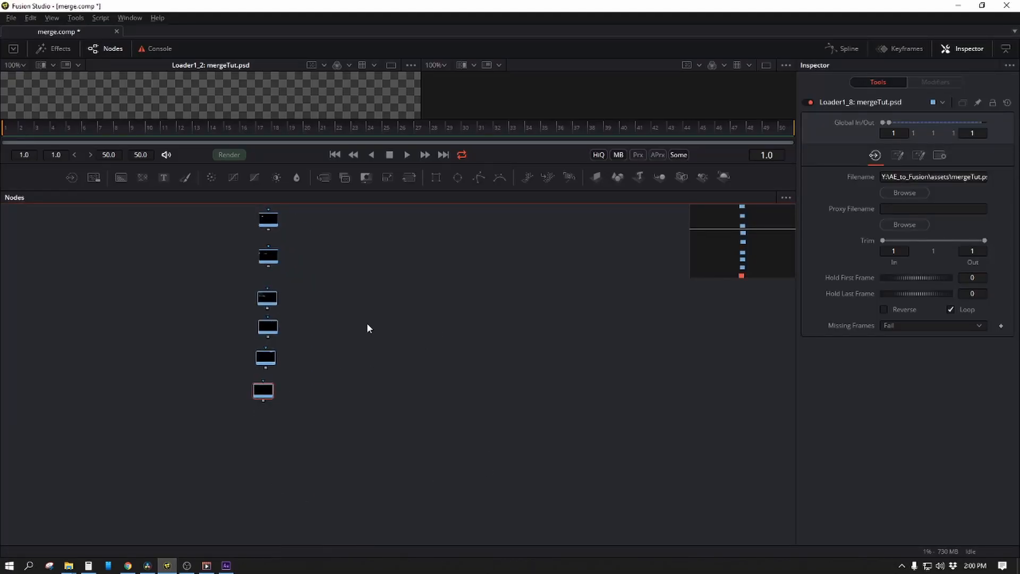
pyautogui.moveTo(378, 337); pyautogui.dragTo(309, 437)
pyautogui.moveTo(366, 422); pyautogui.dragTo(347, 433)
pyautogui.moveTo(351, 313); pyautogui.dragTo(320, 352)
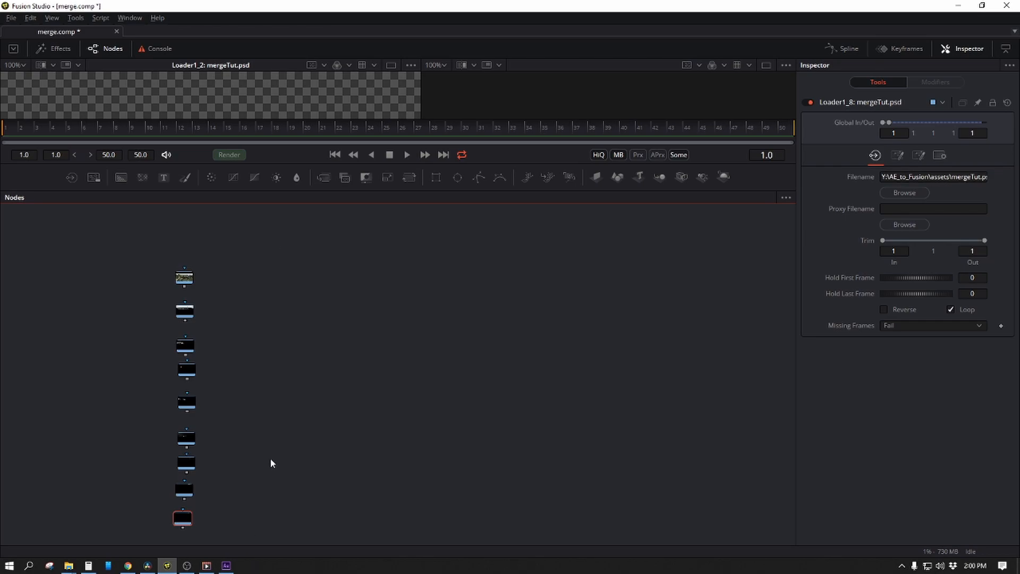
pyautogui.hotkey('alt', 'Tab')
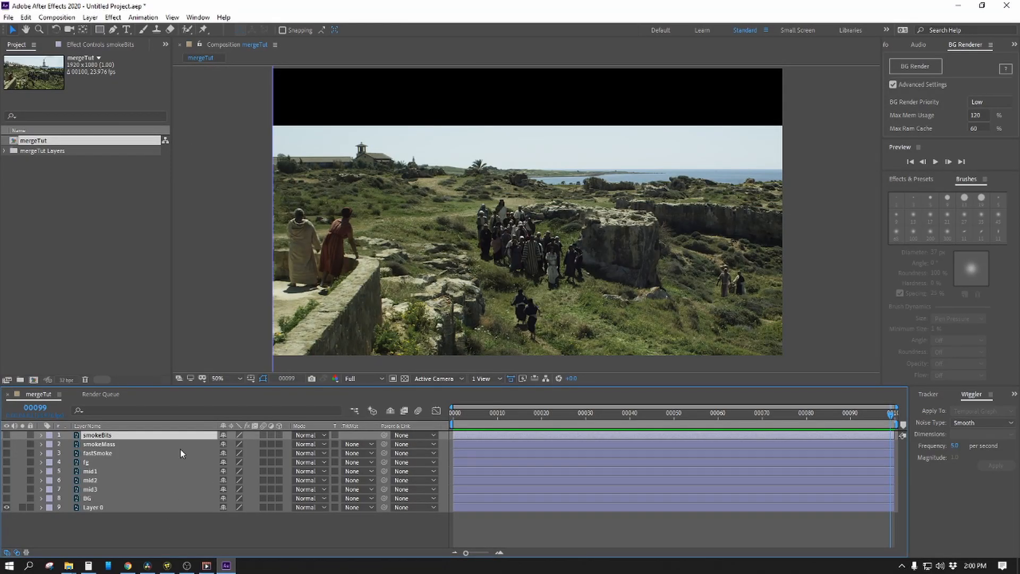
pyautogui.hotkey('alt', 'Tab')
# Add an unconnected Merge node beside the first loader node and zoom in on its inputs
pyautogui.moveTo(265, 371); pyautogui.dragTo(286, 284)
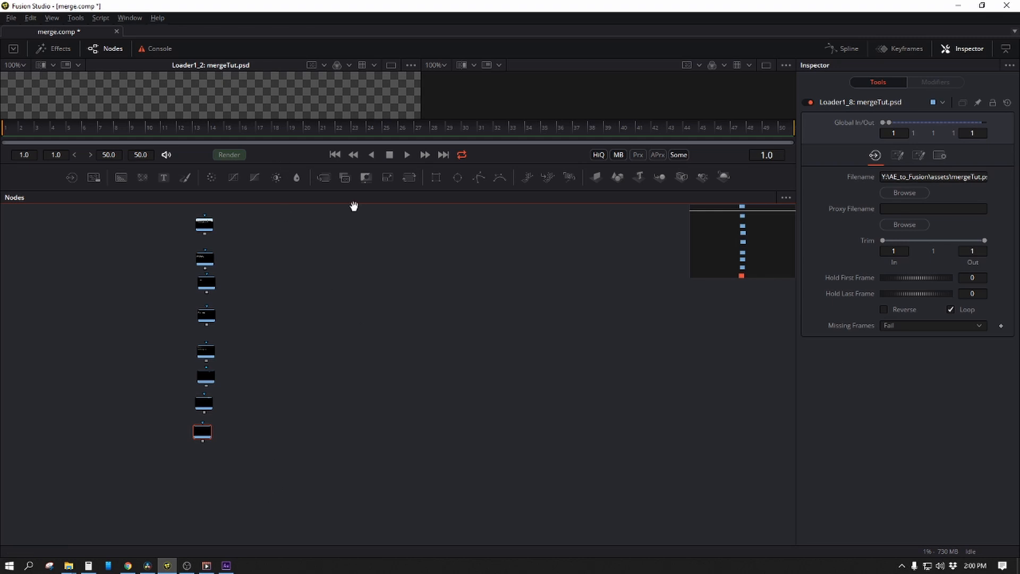
pyautogui.moveTo(354, 206); pyautogui.dragTo(349, 305)
pyautogui.moveTo(313, 249); pyautogui.dragTo(313, 278)
pyautogui.scroll(-1, 314, 279)
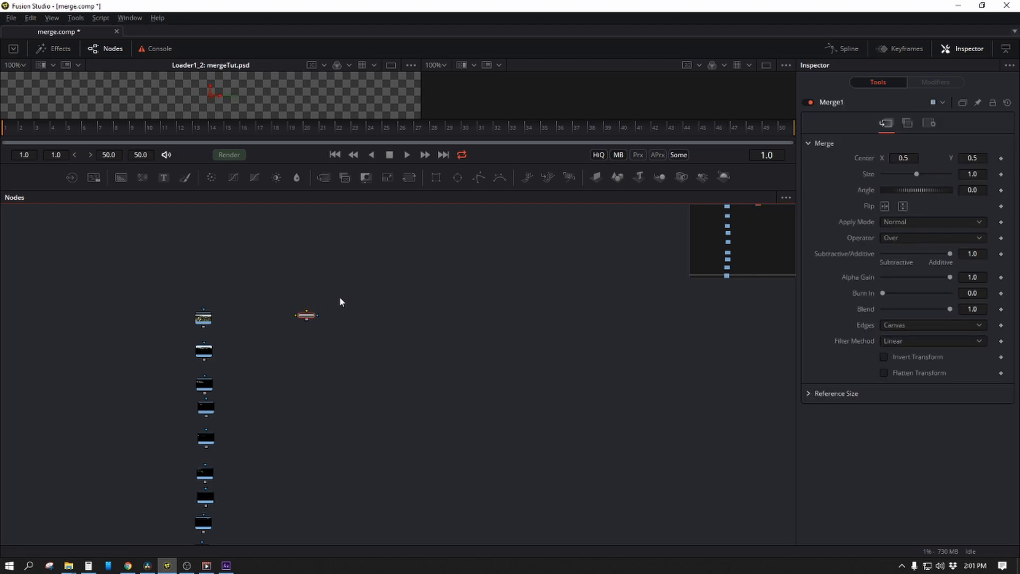
pyautogui.scroll(5, 340, 297)
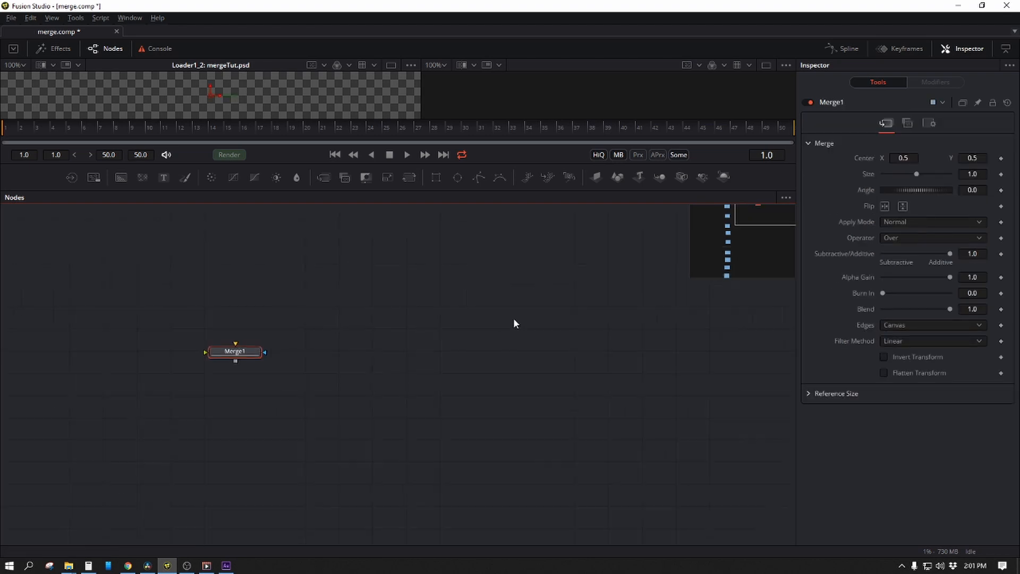
pyautogui.moveTo(176, 371); pyautogui.dragTo(218, 302)
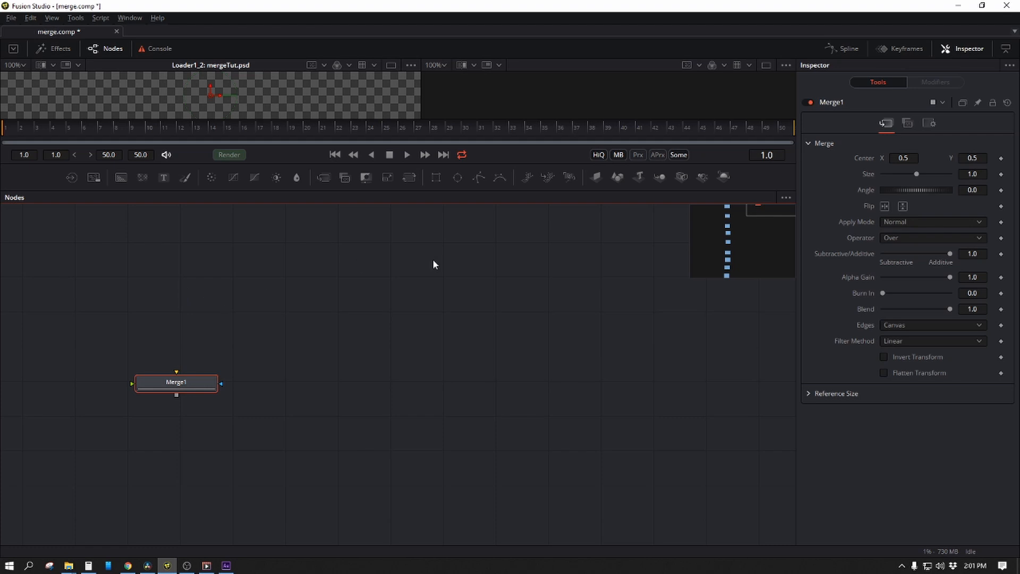
# Delete the unconnected Merge node
pyautogui.scroll(-3, 432, 264)
pyautogui.moveTo(371, 284); pyautogui.dragTo(170, 402)
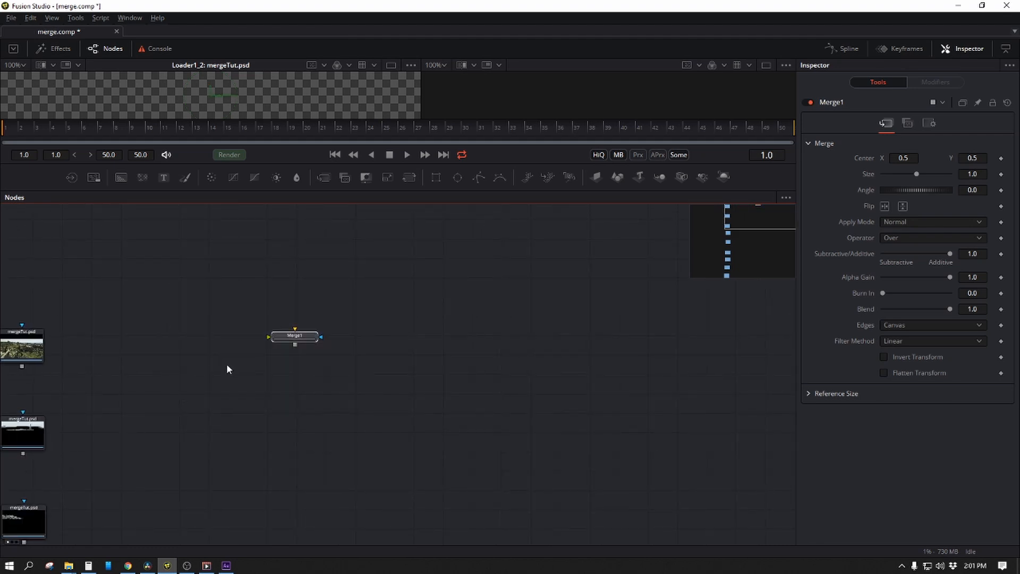
pyautogui.press('Delete')
# Add a Background node above the loader nodes and display it in the viewer
pyautogui.moveTo(233, 359); pyautogui.dragTo(346, 371)
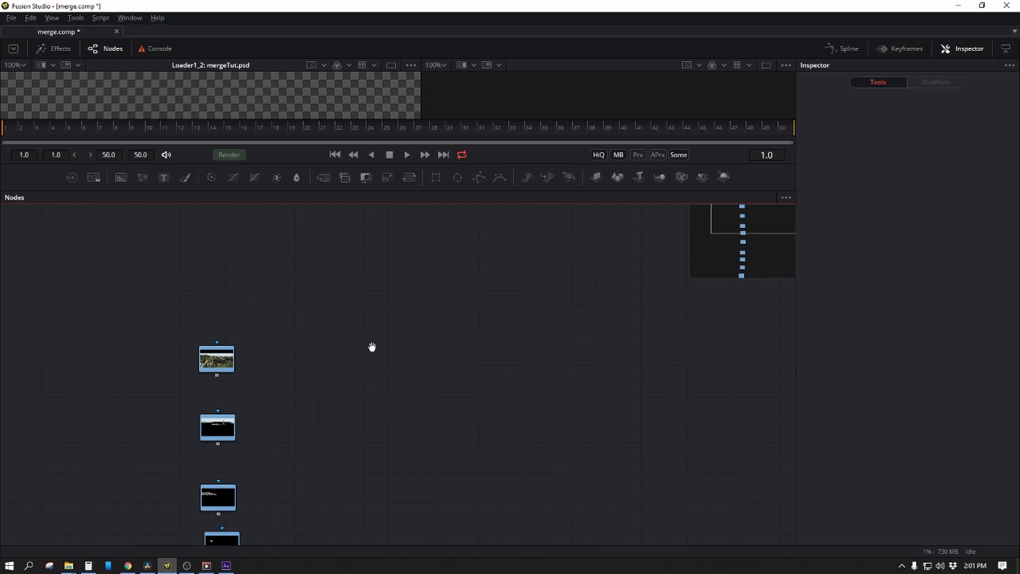
pyautogui.moveTo(375, 346); pyautogui.dragTo(300, 369)
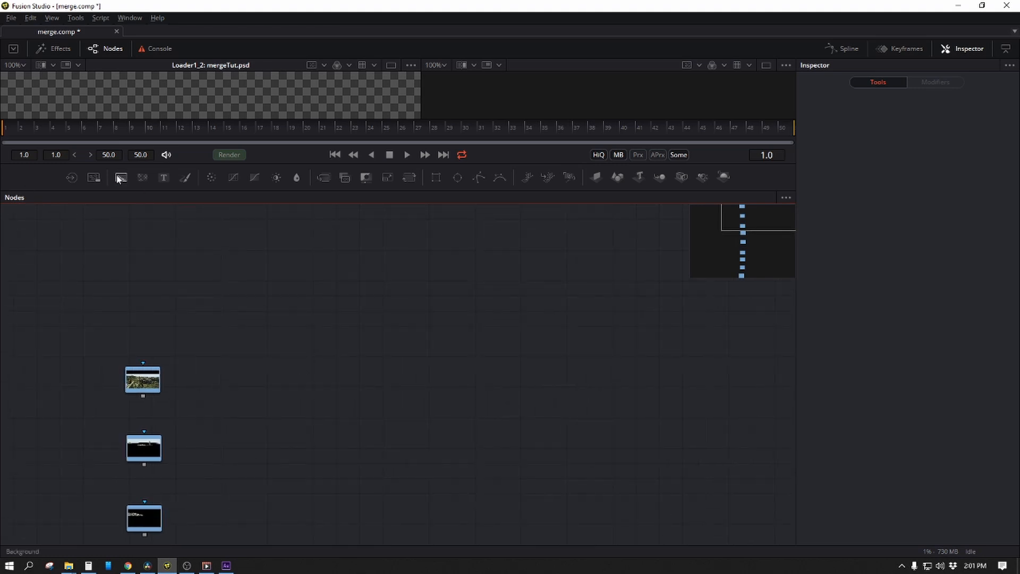
pyautogui.moveTo(121, 177); pyautogui.dragTo(308, 289)
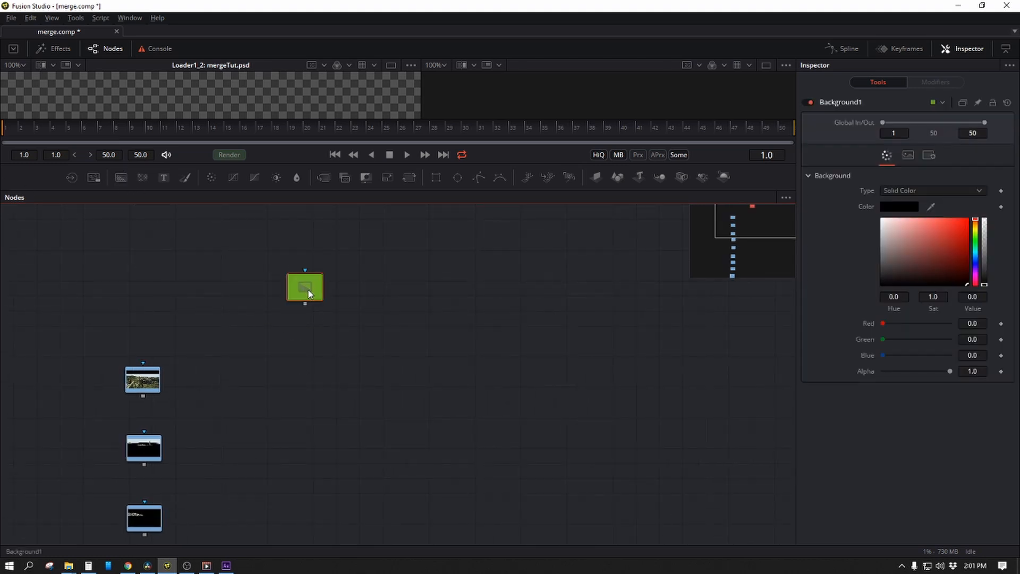
pyautogui.moveTo(367, 193); pyautogui.dragTo(359, 323)
pyautogui.press('1')
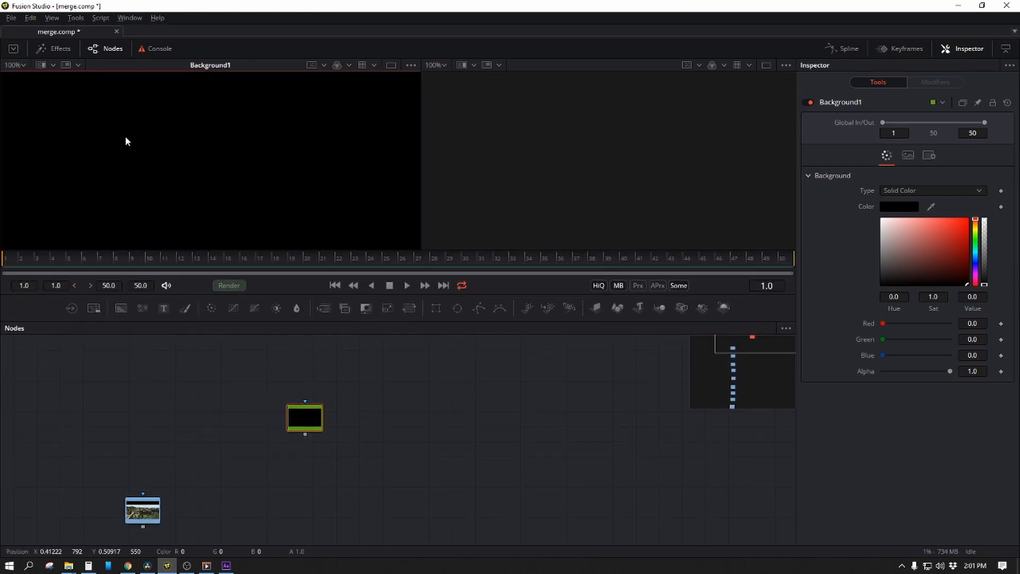
# Fit the image to the viewer, switch to a single-viewer layout and enlarge the viewer area
pyautogui.hotkey('ctrl', 'f')
pyautogui.click(394, 64)
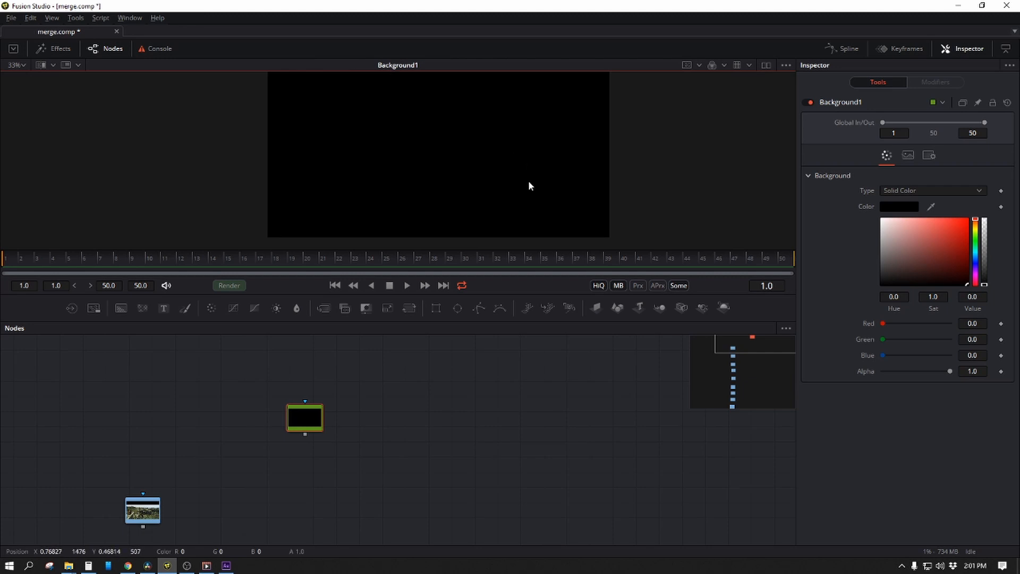
pyautogui.moveTo(444, 319); pyautogui.dragTo(447, 395)
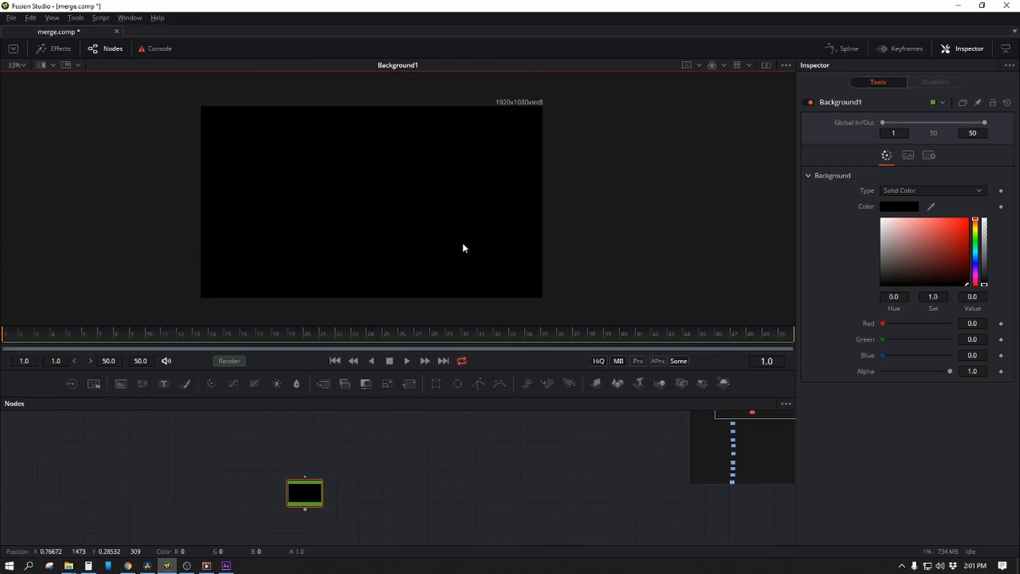
pyautogui.moveTo(394, 505); pyautogui.dragTo(457, 459)
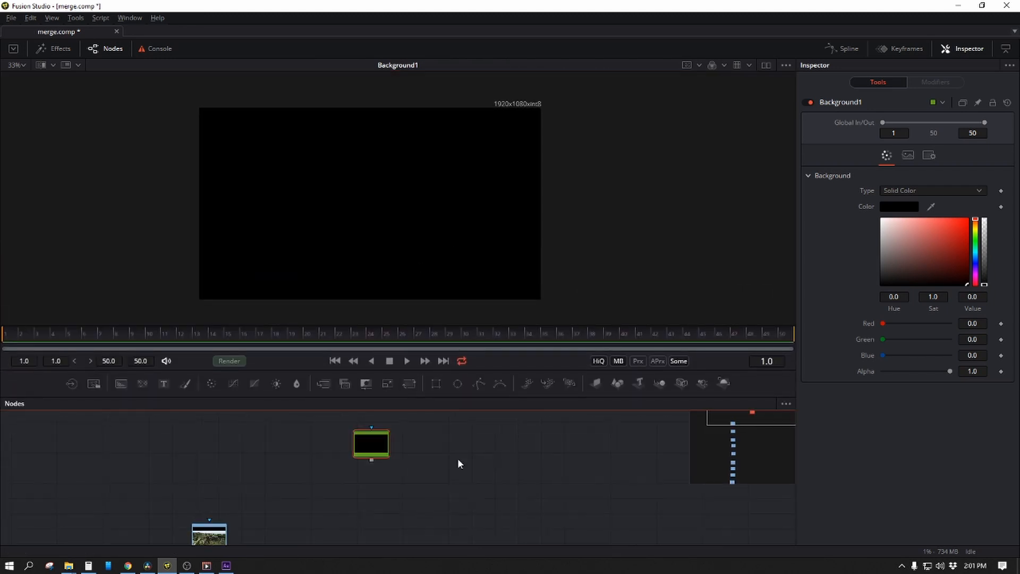
pyautogui.scroll(-2, 458, 460)
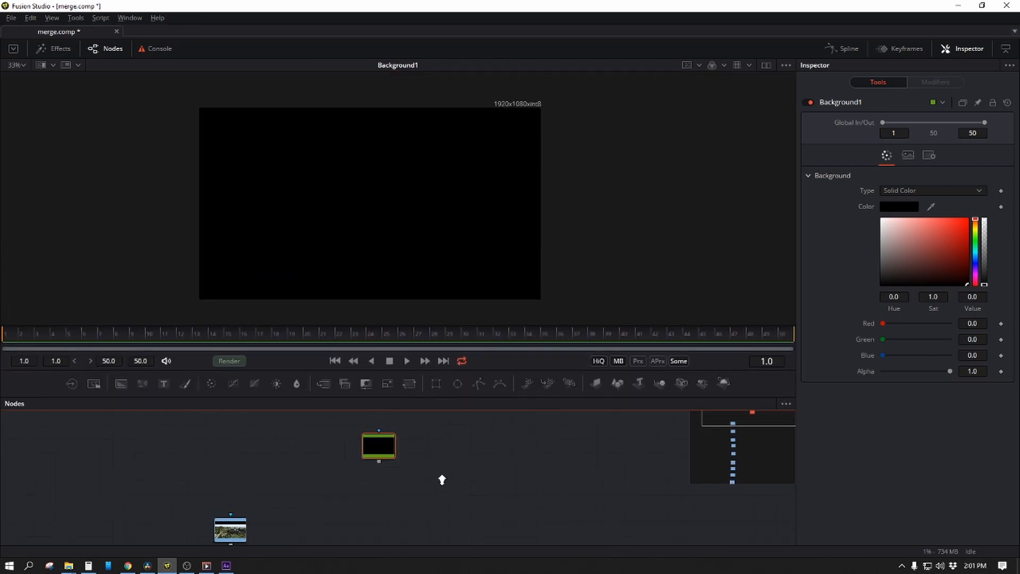
pyautogui.click(11, 18)
pyautogui.click(576, 263)
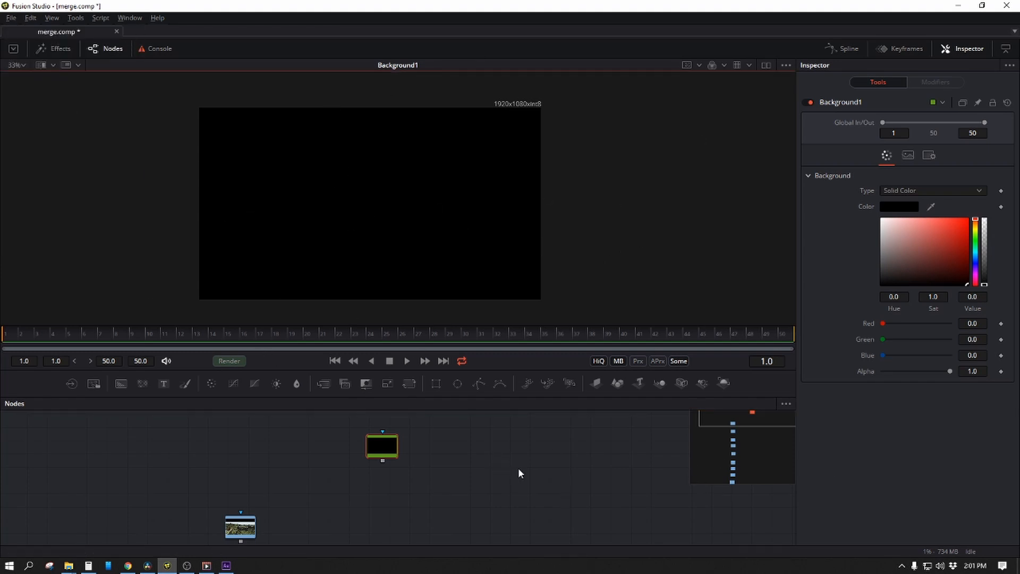
pyautogui.moveTo(468, 526); pyautogui.dragTo(442, 495)
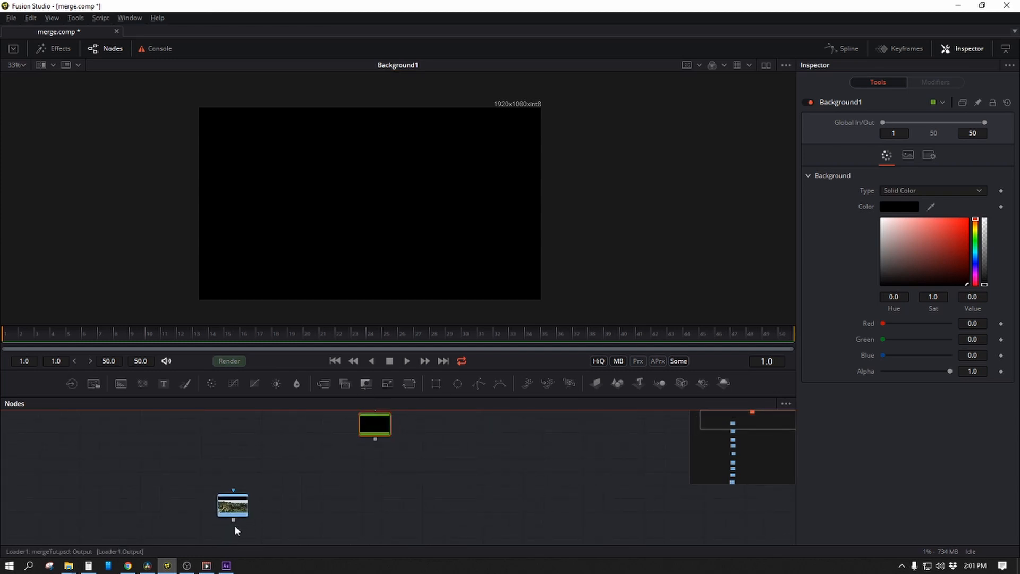
pyautogui.click(405, 469)
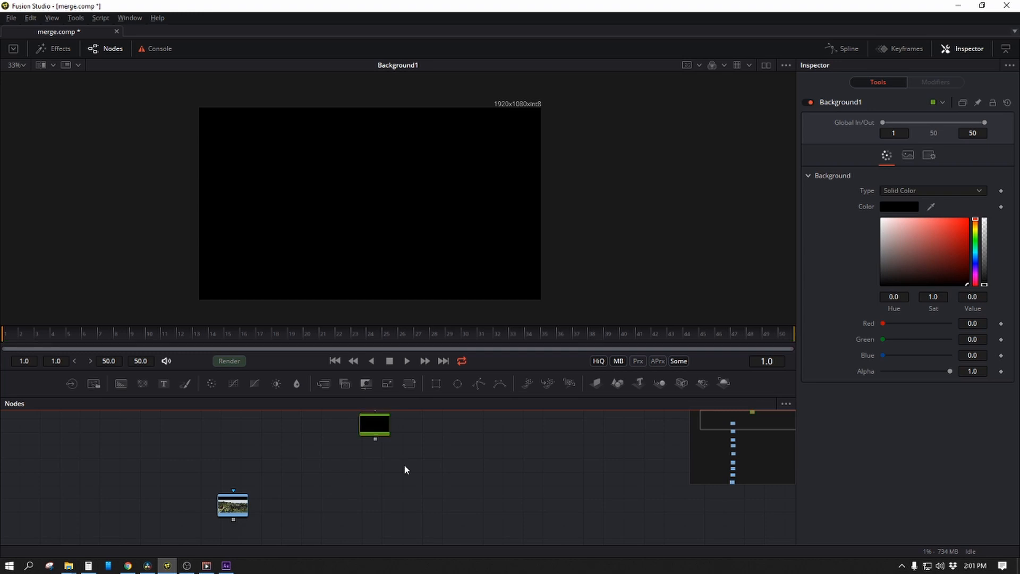
pyautogui.moveTo(391, 489); pyautogui.dragTo(377, 498)
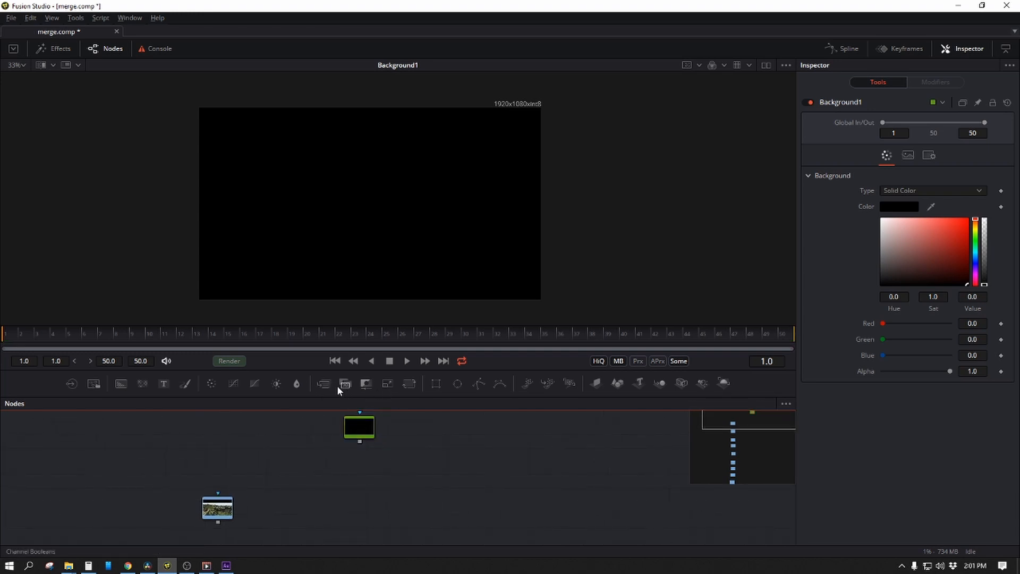
# Add a Merge node with the Background node as background and the first loader as foreground, and display it in the viewer
pyautogui.moveTo(354, 499)
pyautogui.mouseDown()
pyautogui.moveTo(359, 442)
pyautogui.moveTo(201, 542)
pyautogui.moveTo(217, 518)
pyautogui.mouseUp()
pyautogui.moveTo(358, 502); pyautogui.dragTo(365, 505)
pyautogui.press('1')
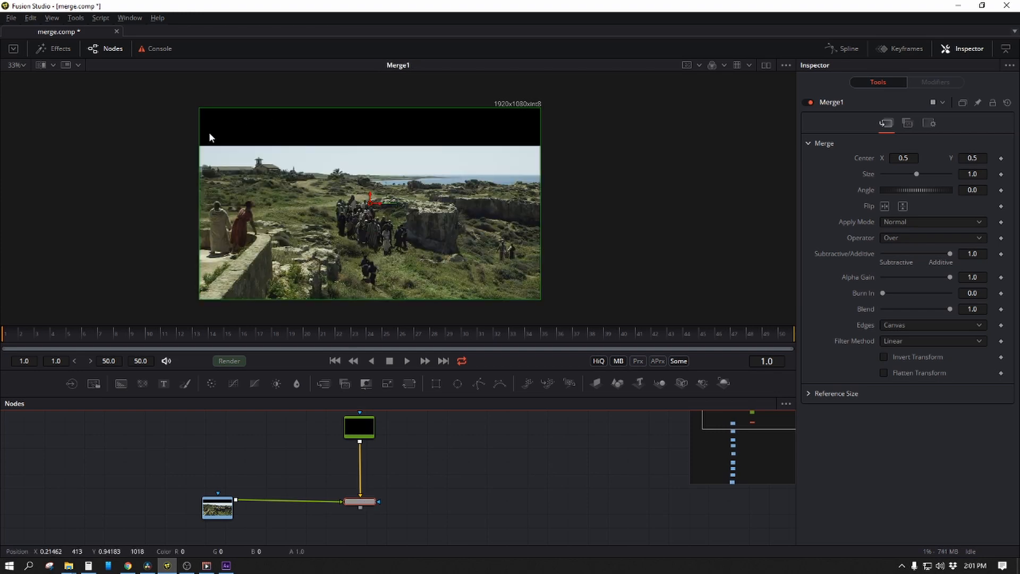
# Add a second Merge node from the Composite tools and place it beside the second loader node
pyautogui.scroll(-5, 393, 477)
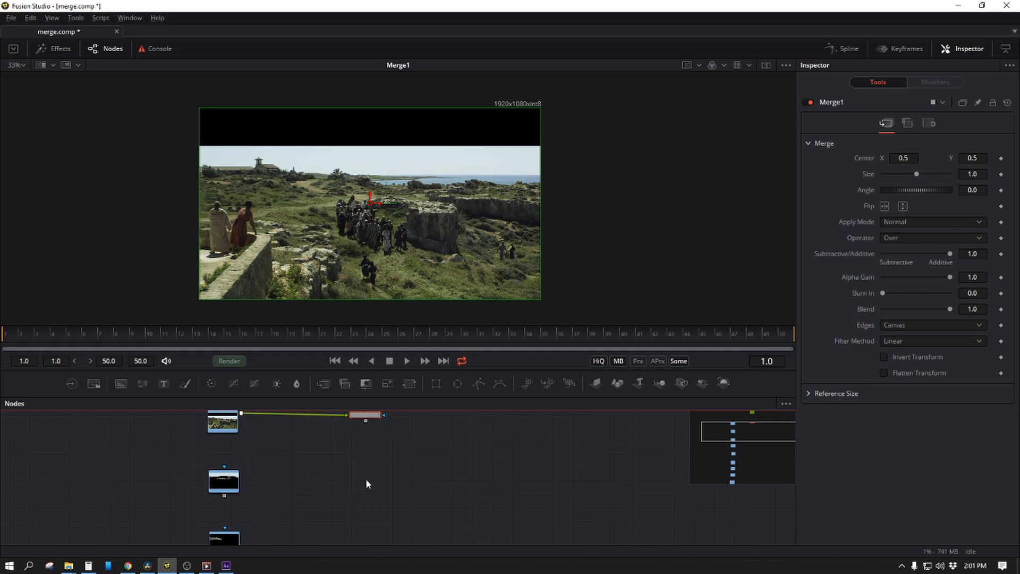
pyautogui.click(357, 470)
pyautogui.moveTo(355, 470); pyautogui.dragTo(334, 524)
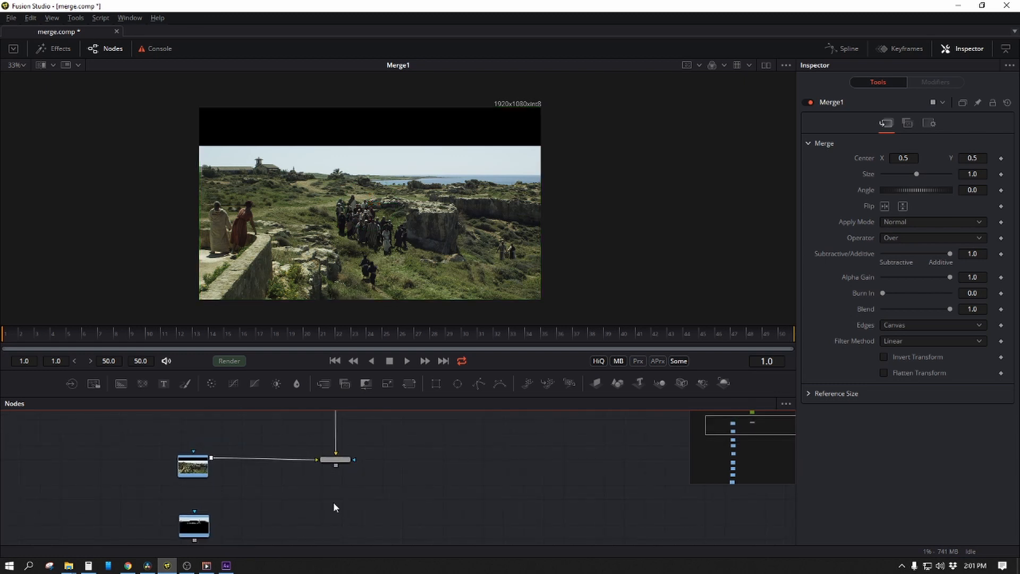
pyautogui.click(75, 18)
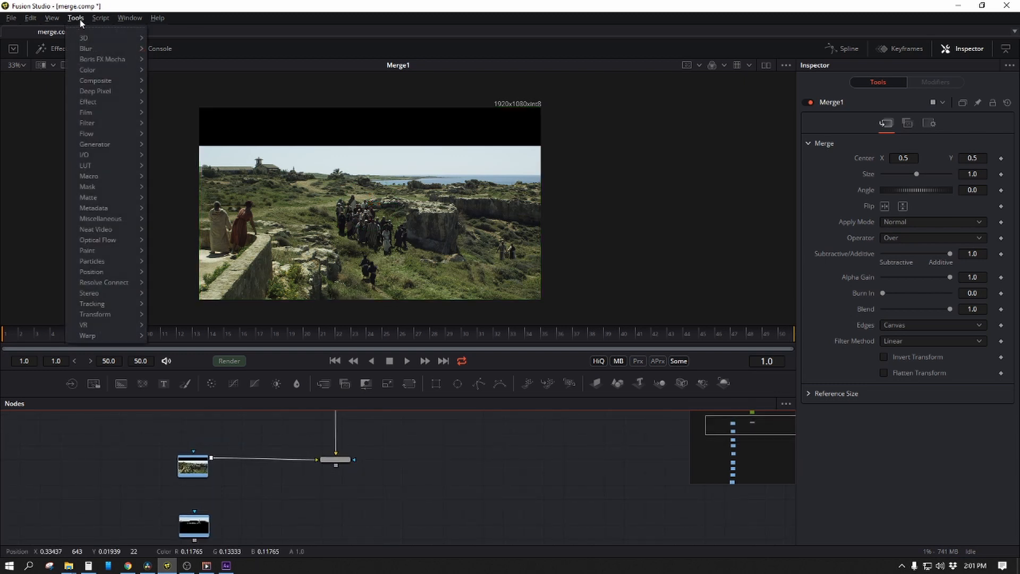
pyautogui.moveTo(96, 80)
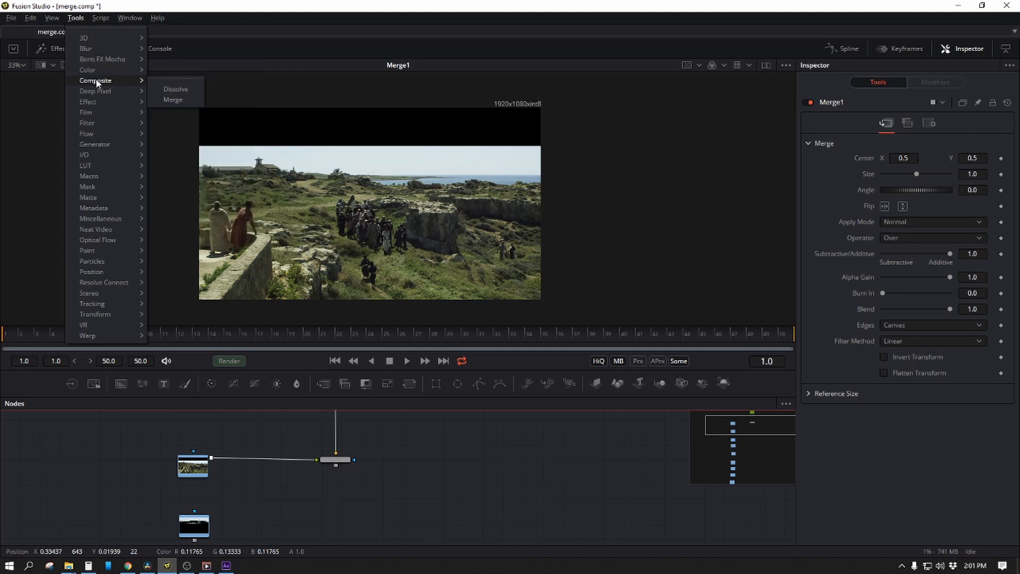
pyautogui.click(173, 100)
pyautogui.moveTo(368, 489); pyautogui.dragTo(355, 469)
# Examine the second Merge node's inputs and its available Apply Mode options, keeping Normal
pyautogui.scroll(2, 355, 469)
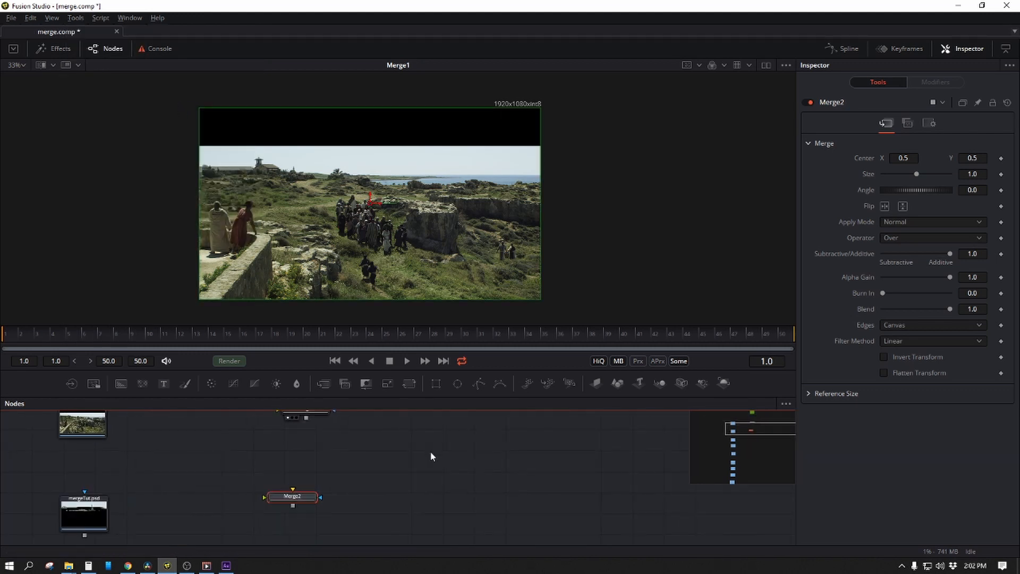
pyautogui.moveTo(433, 455); pyautogui.dragTo(419, 477)
pyautogui.scroll(1, 420, 478)
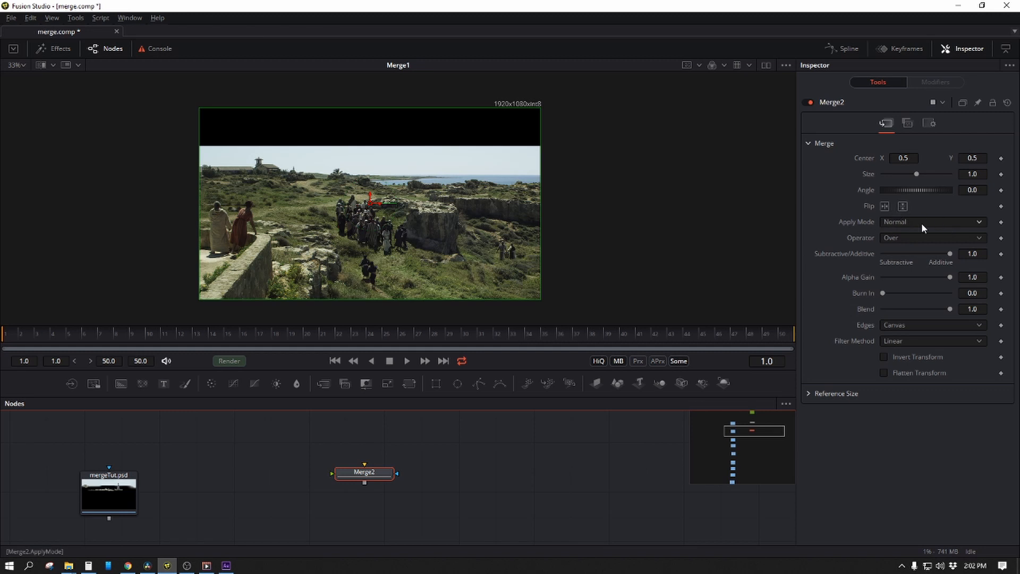
pyautogui.click(922, 222)
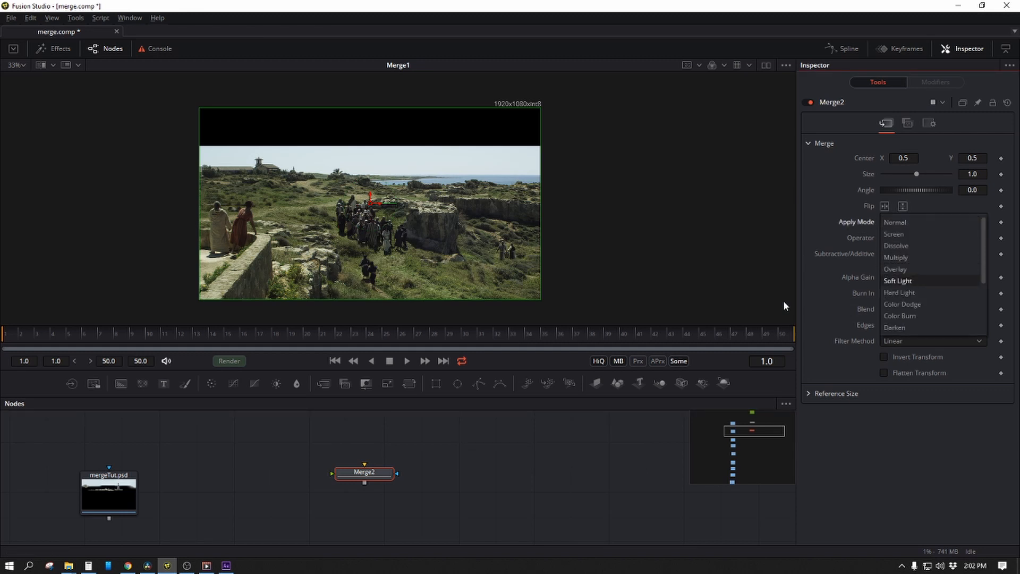
pyautogui.click(811, 298)
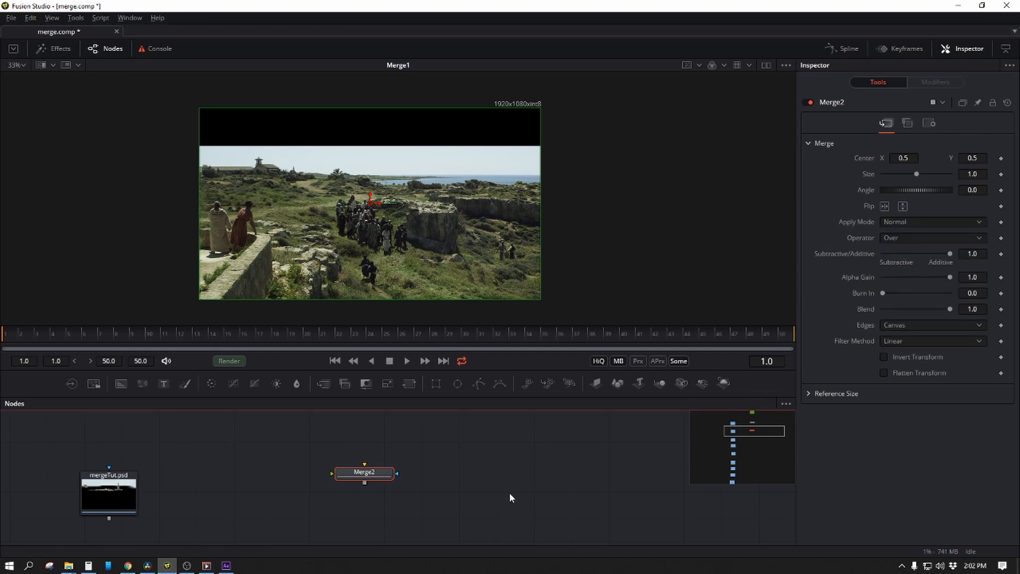
# Select the first Merge node and check its composite in the viewer
pyautogui.scroll(-3, 366, 504)
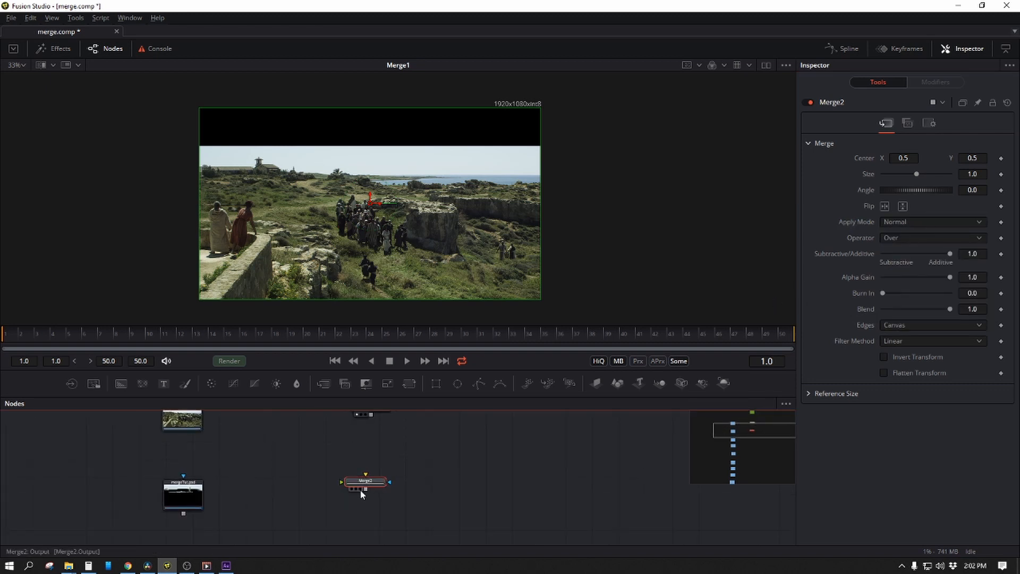
pyautogui.moveTo(401, 460); pyautogui.dragTo(403, 496)
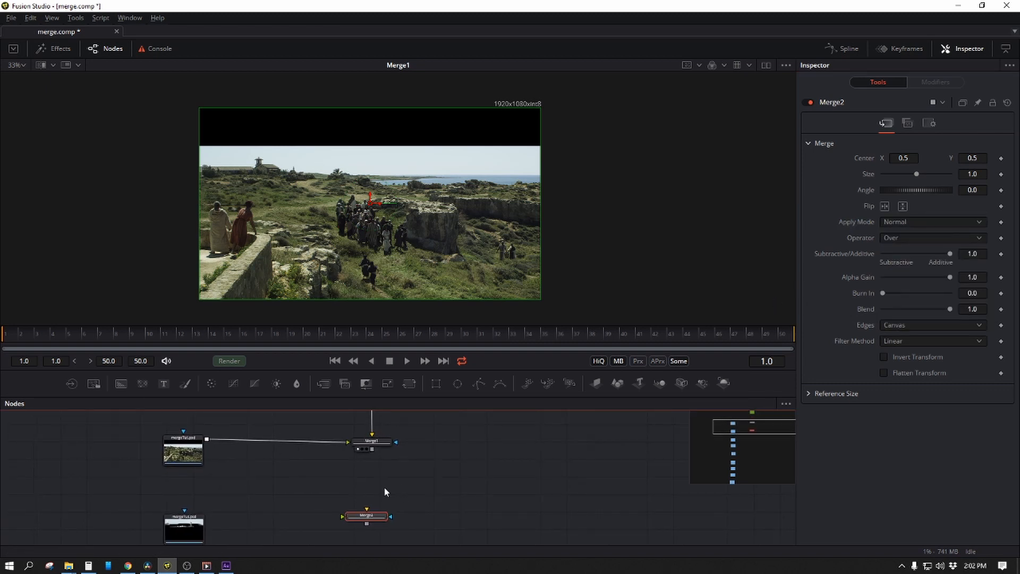
pyautogui.click(374, 440)
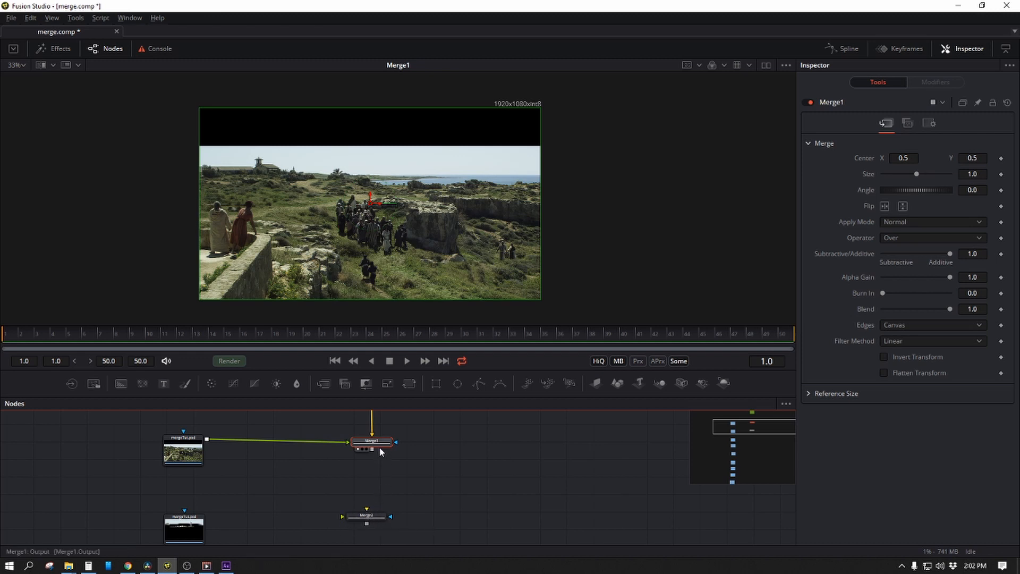
pyautogui.press('1')
pyautogui.press('1')
# Wire the first Merge's output to the second Merge's background and the second loader to its foreground, displaying the second Merge in the viewer
pyautogui.moveTo(383, 452); pyautogui.dragTo(381, 530)
pyautogui.moveTo(447, 523); pyautogui.dragTo(481, 414)
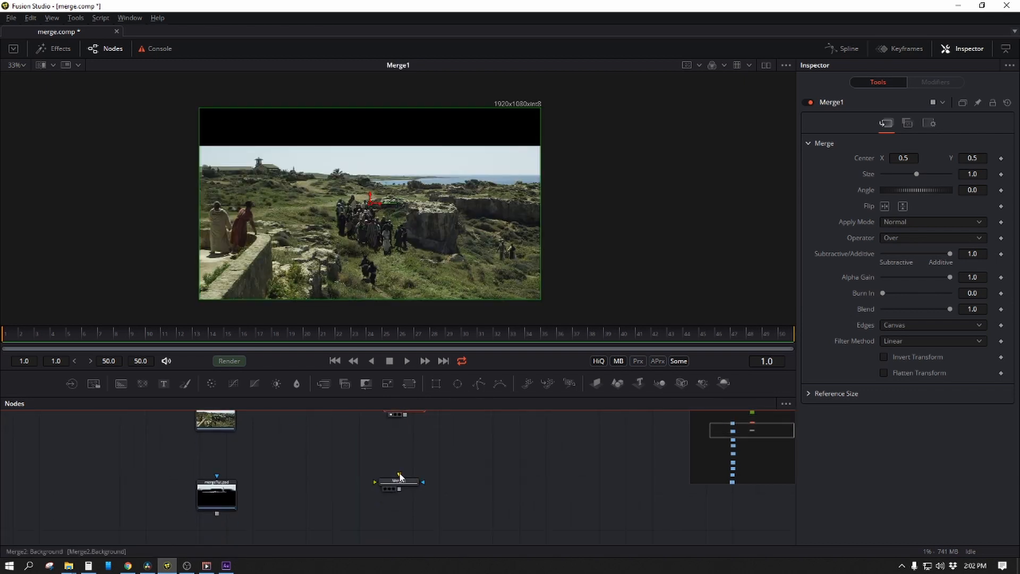
pyautogui.moveTo(400, 476); pyautogui.dragTo(406, 415)
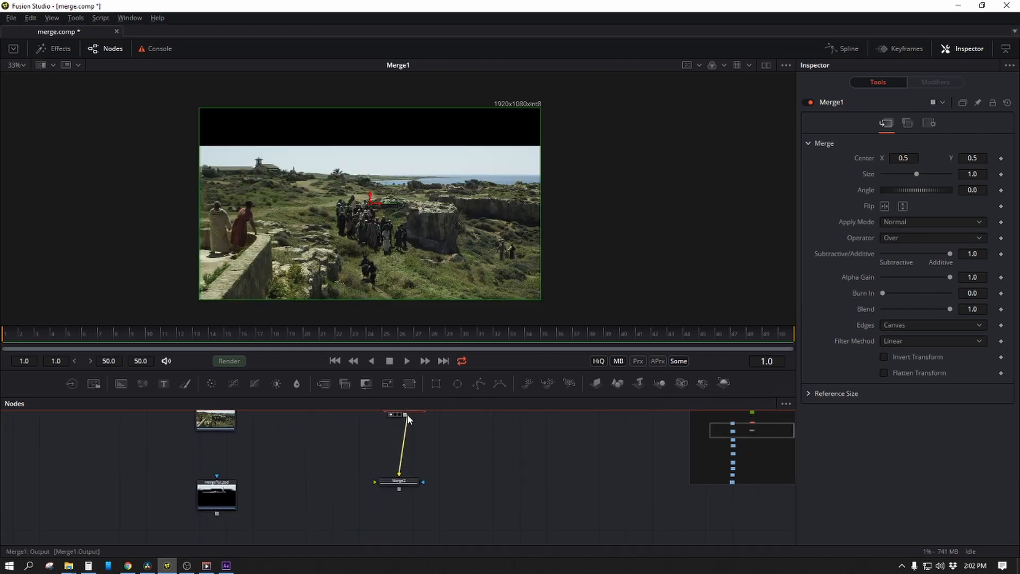
pyautogui.click(411, 483)
pyautogui.press('1')
pyautogui.press('1')
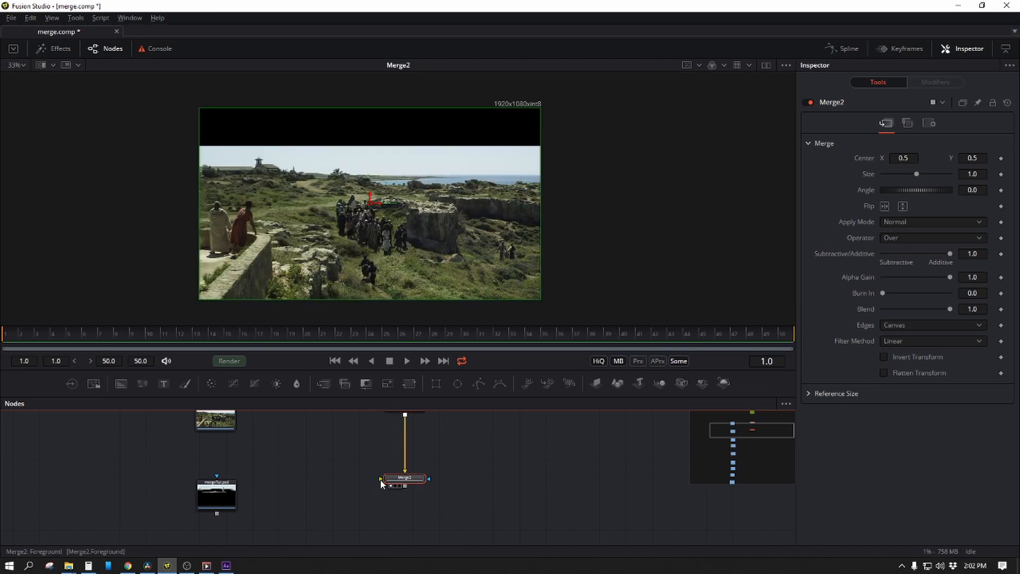
pyautogui.moveTo(381, 481); pyautogui.dragTo(229, 484)
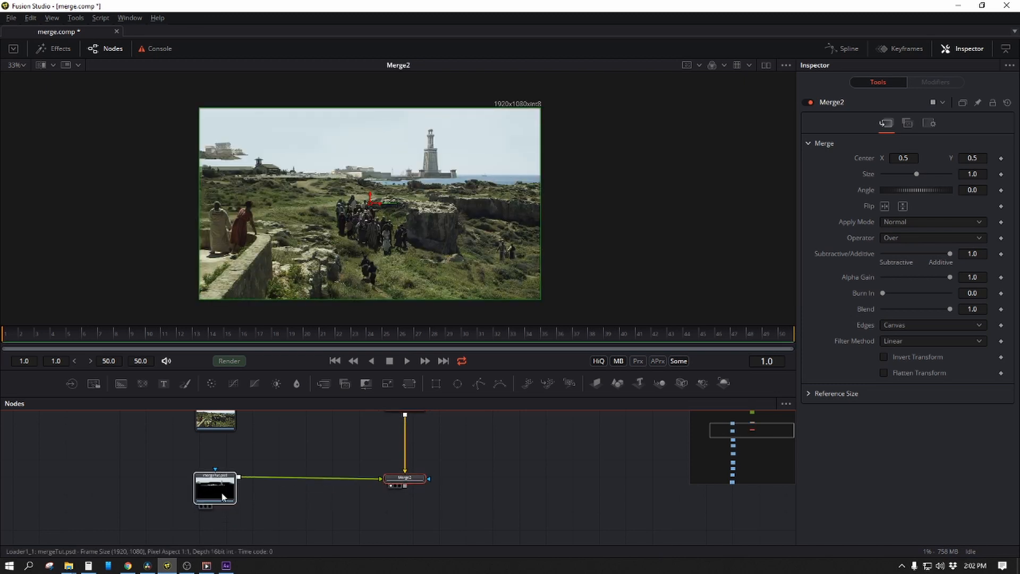
pyautogui.click(413, 479)
# Add a third Merge node below the second one by searching the tool list for "mer"
pyautogui.scroll(-3, 508, 473)
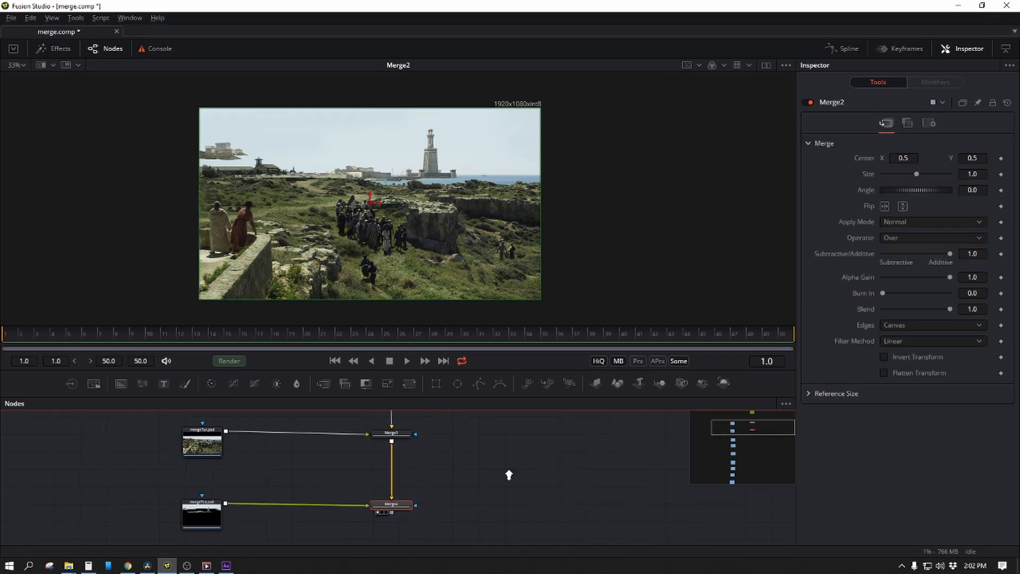
pyautogui.moveTo(498, 504); pyautogui.dragTo(472, 460)
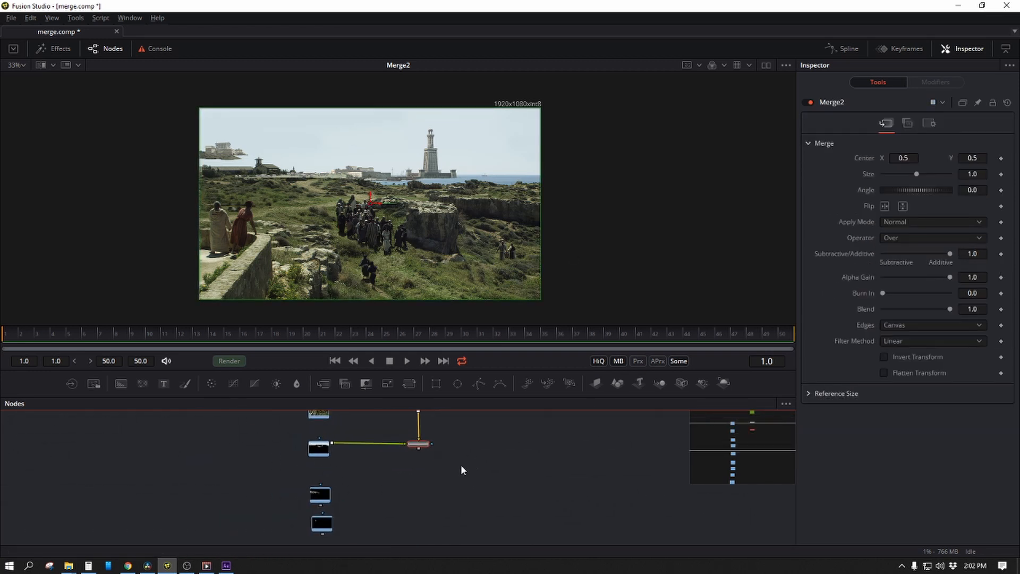
pyautogui.scroll(2, 436, 479)
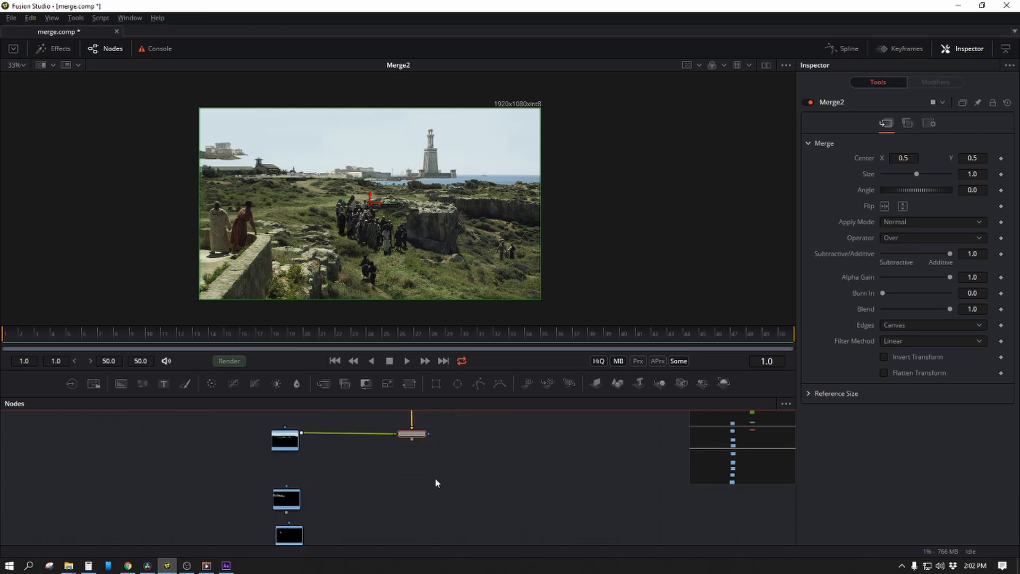
pyautogui.click(403, 476)
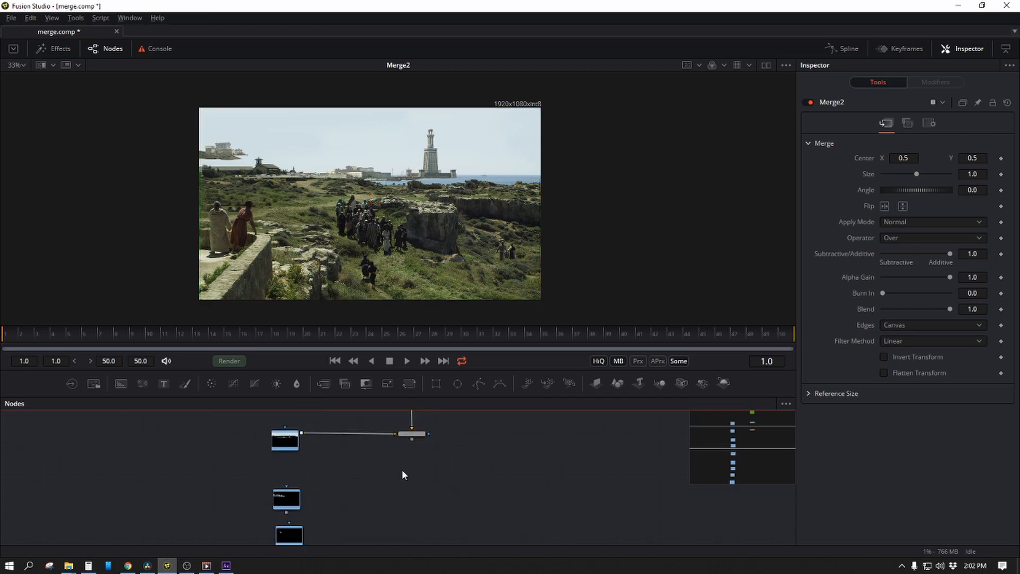
pyautogui.hotkey('shift', 'space')
pyautogui.write('write')
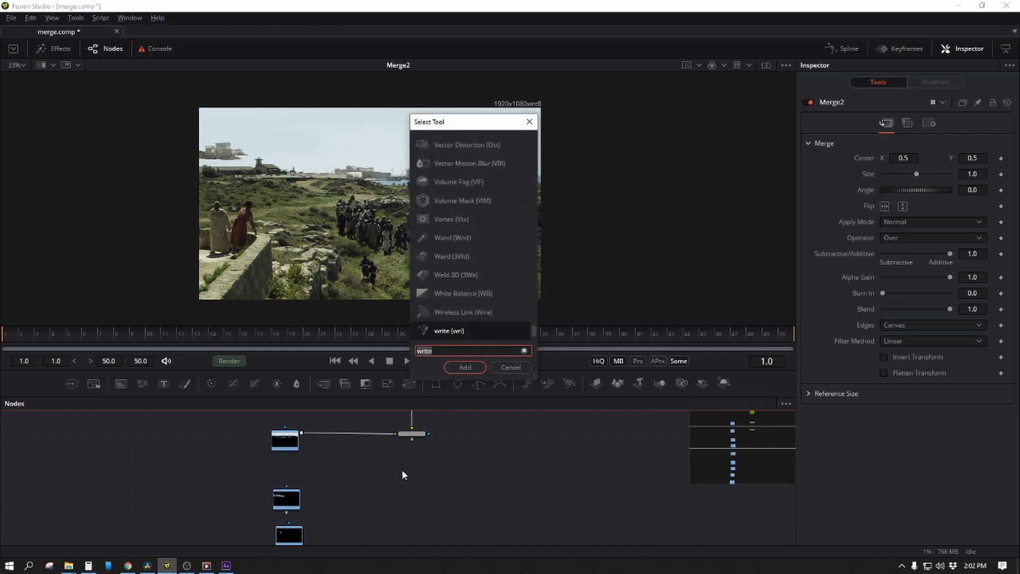
pyautogui.write('mer')
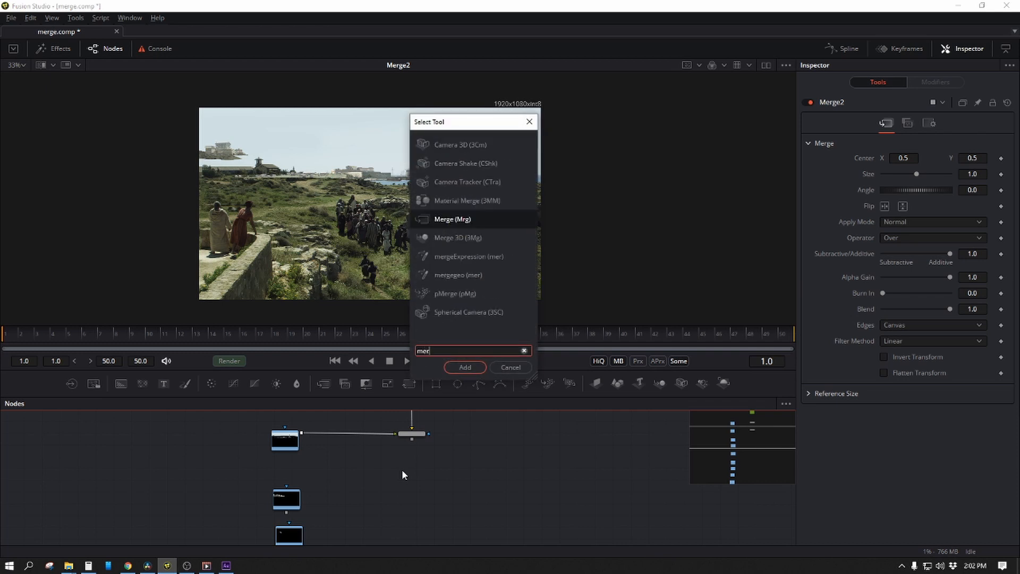
pyautogui.press('Return')
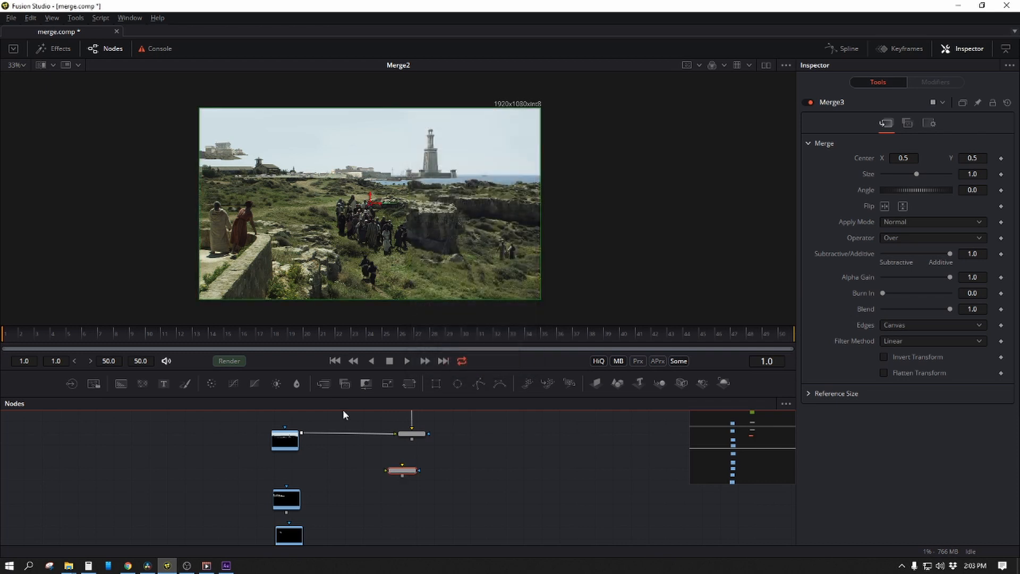
# Connect the second Merge to the third Merge's background and the third loader to its foreground, and view the result
pyautogui.moveTo(405, 462); pyautogui.dragTo(411, 439)
pyautogui.moveTo(394, 488); pyautogui.dragTo(290, 515)
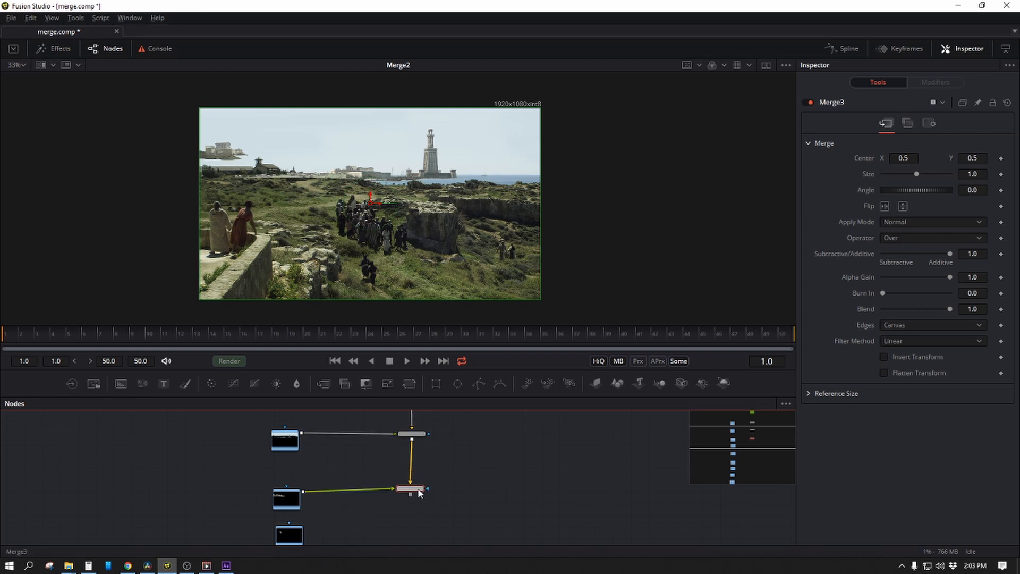
pyautogui.press('1')
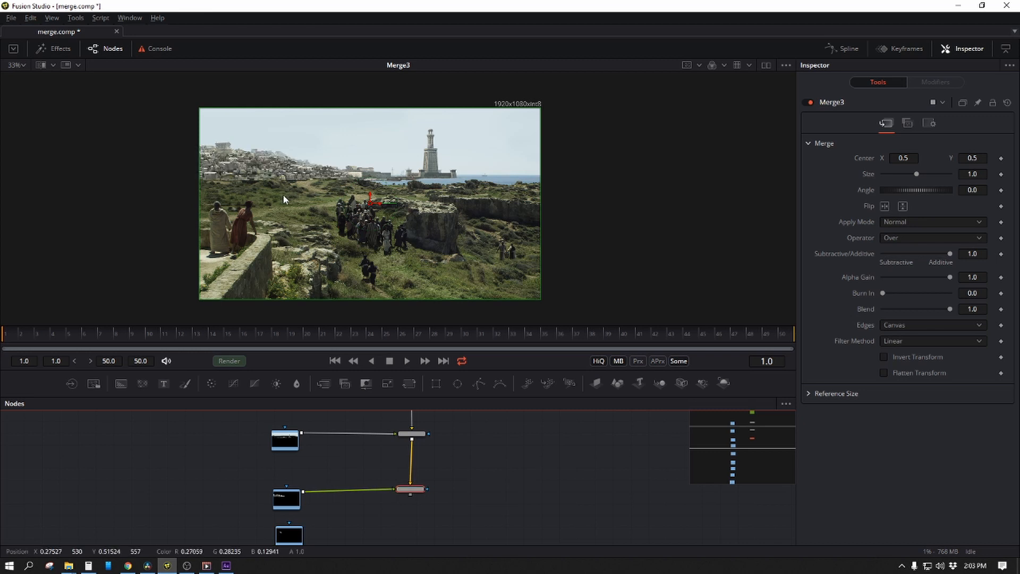
# Add a fourth Merge with the third Merge as background and the fourth loader as foreground, and display it in the viewer
pyautogui.moveTo(504, 493); pyautogui.dragTo(405, 480)
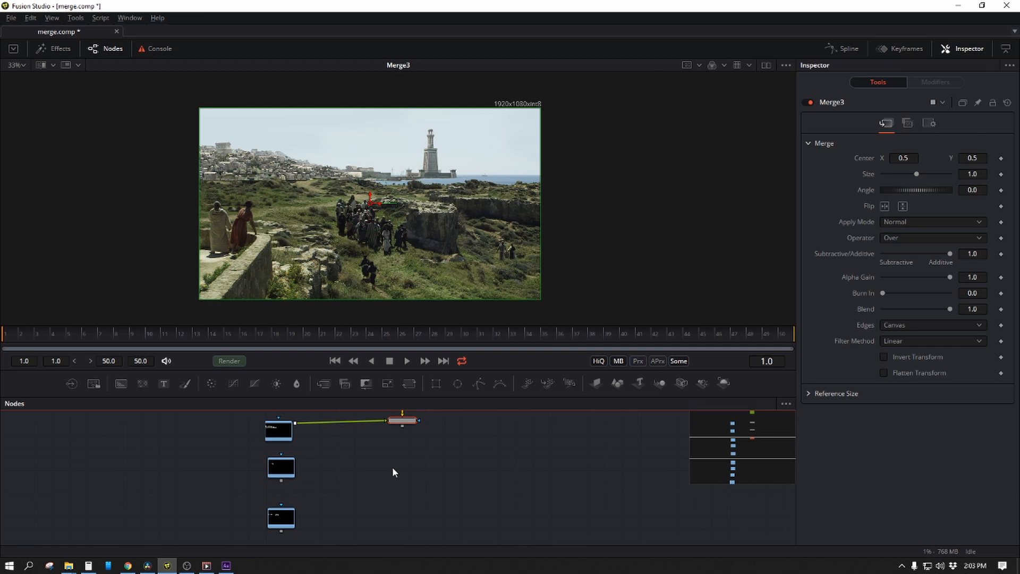
pyautogui.click(392, 466)
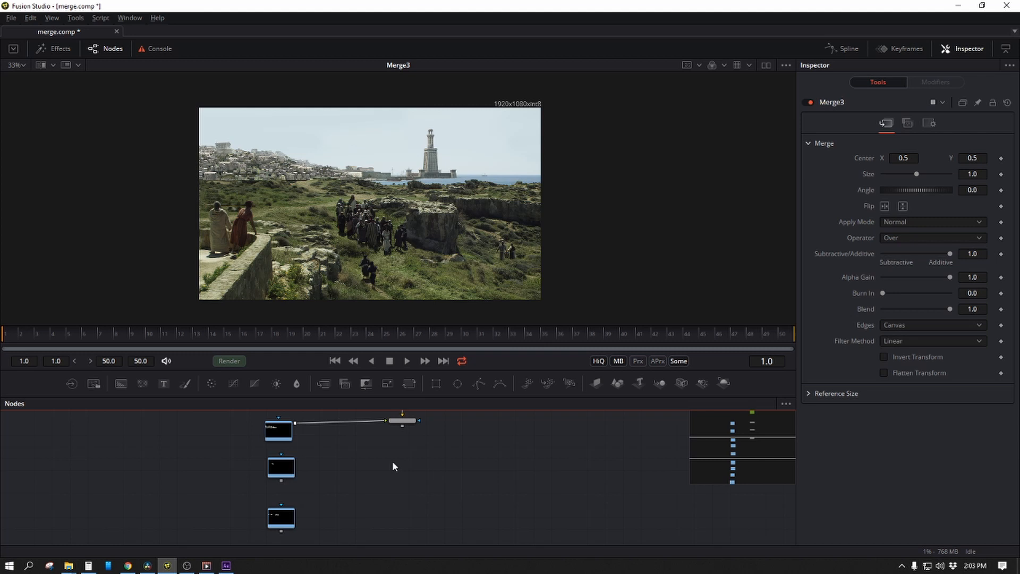
pyautogui.press('m')
pyautogui.moveTo(419, 431); pyautogui.dragTo(414, 423)
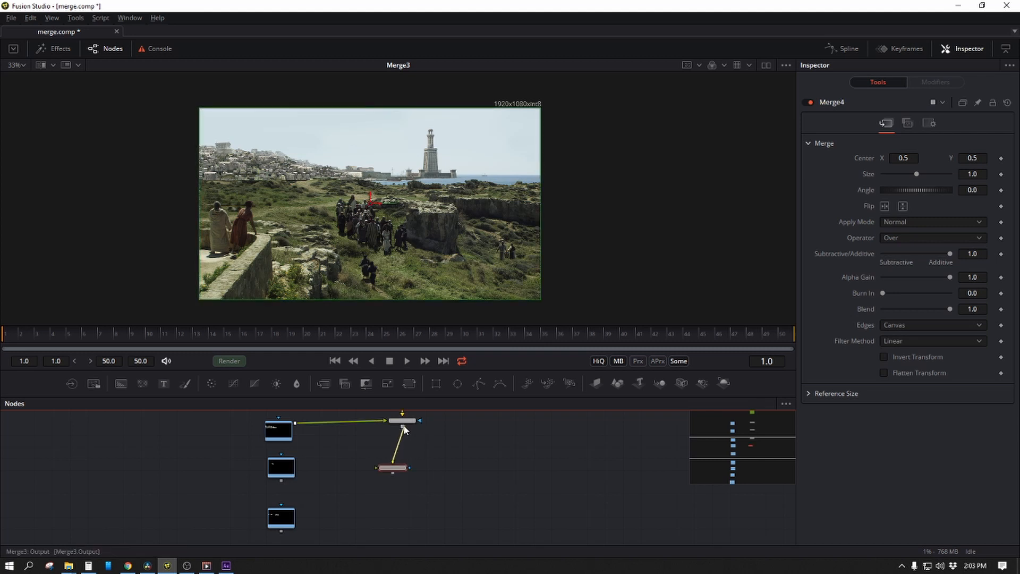
pyautogui.moveTo(375, 466); pyautogui.dragTo(410, 465)
pyautogui.press('1')
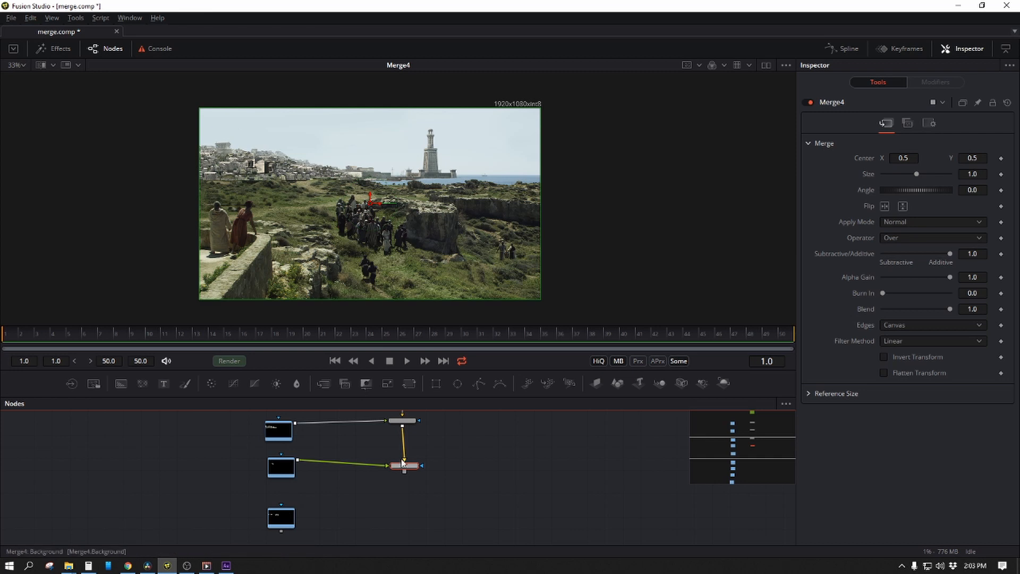
# Create a fifth Merge by connecting the fifth loader's output directly to the fourth Merge's output, and display it in the viewer
pyautogui.moveTo(419, 456); pyautogui.dragTo(366, 476)
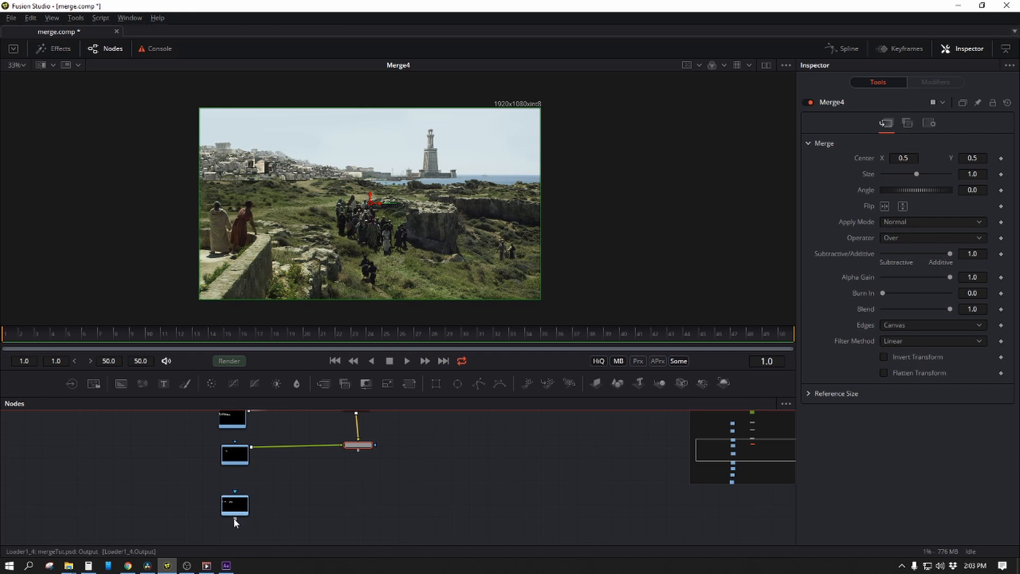
pyautogui.moveTo(234, 518); pyautogui.dragTo(359, 448)
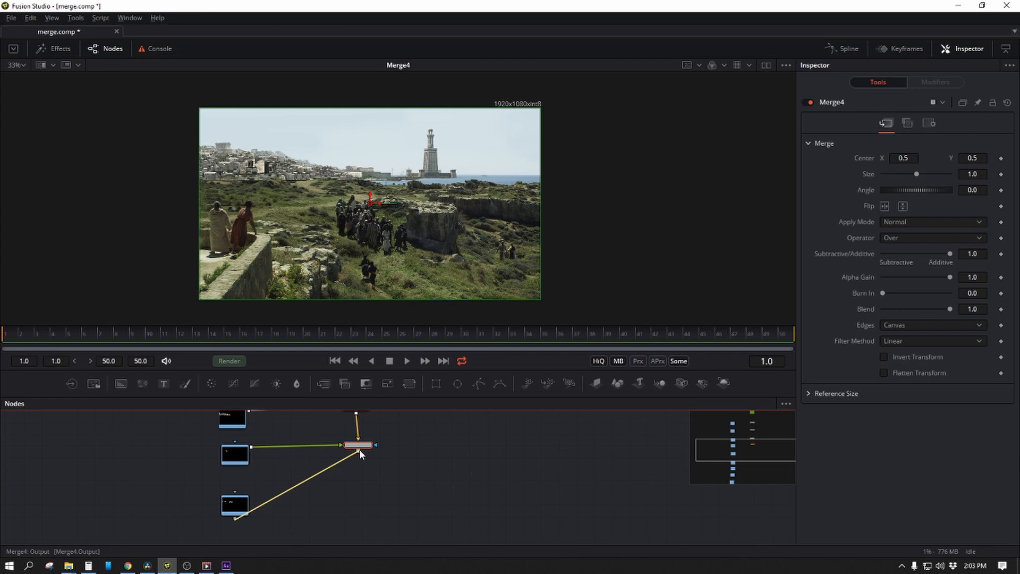
pyautogui.moveTo(359, 448); pyautogui.dragTo(359, 451)
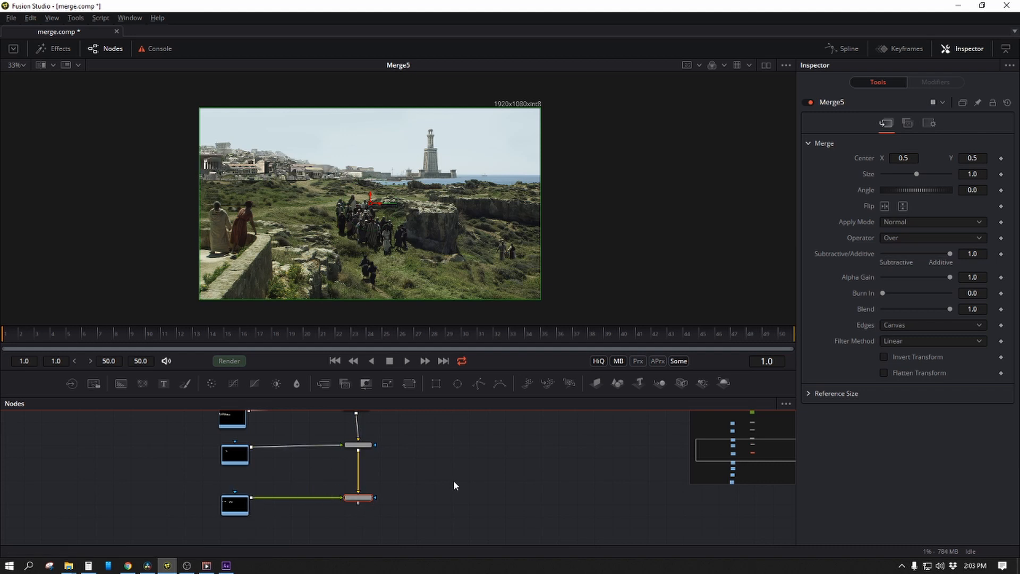
# Delete the fifth Merge node
pyautogui.click(425, 466)
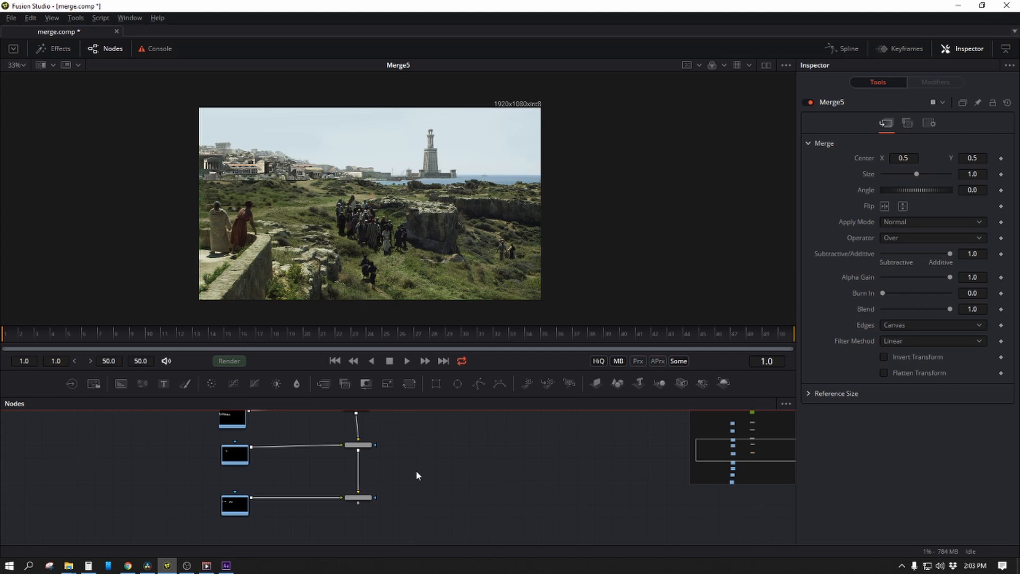
pyautogui.moveTo(420, 463); pyautogui.dragTo(333, 514)
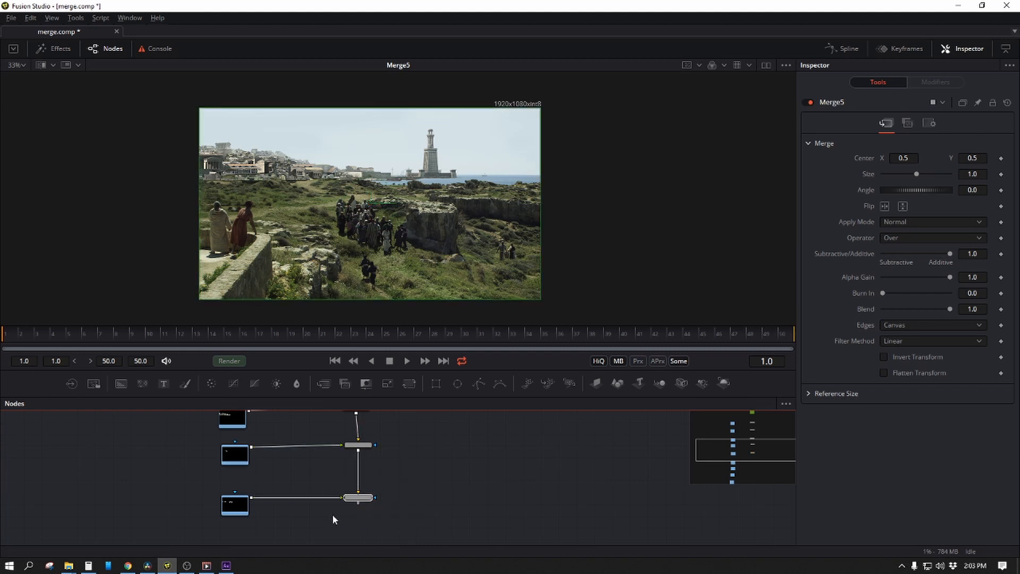
pyautogui.press('Delete')
# Create a fifth Merge in reverse order by connecting the fourth Merge's output onto the fifth loader's output
pyautogui.click(359, 446)
pyautogui.moveTo(359, 451); pyautogui.dragTo(237, 519)
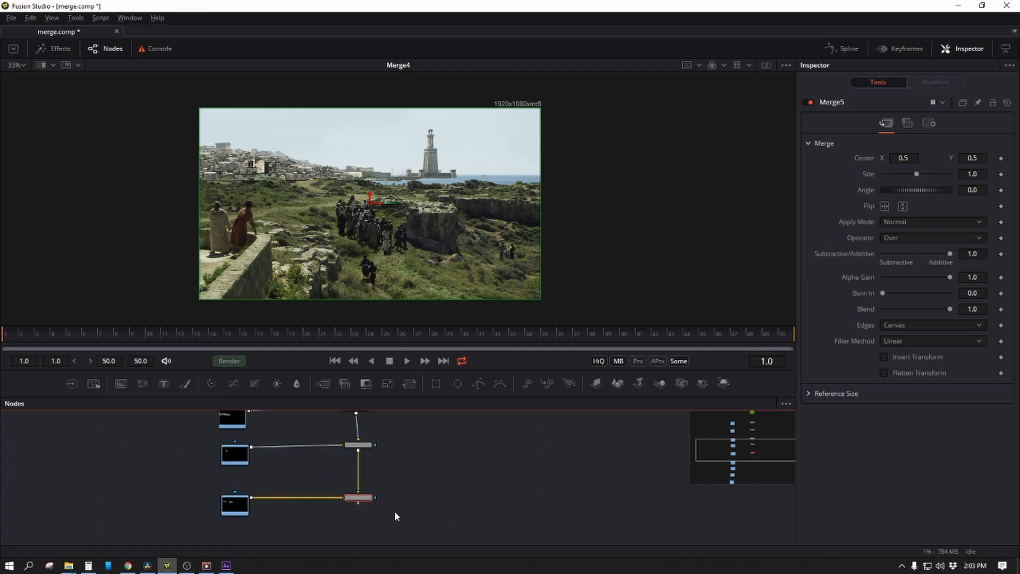
# Compare the reversed fifth Merge, the fifth loader and the fourth Merge by displaying each in the viewer
pyautogui.press('1')
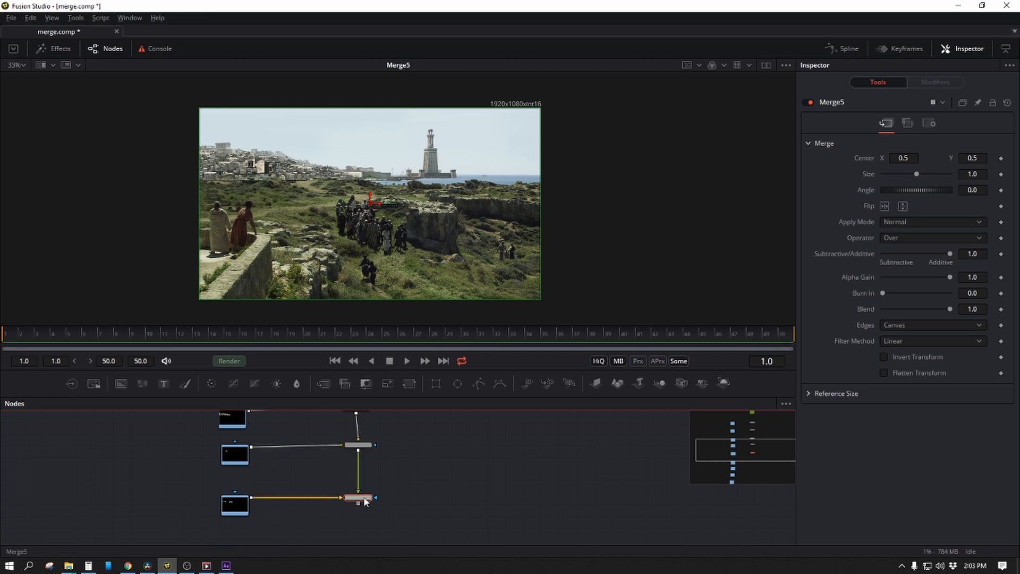
pyautogui.press('1')
pyautogui.press('1')
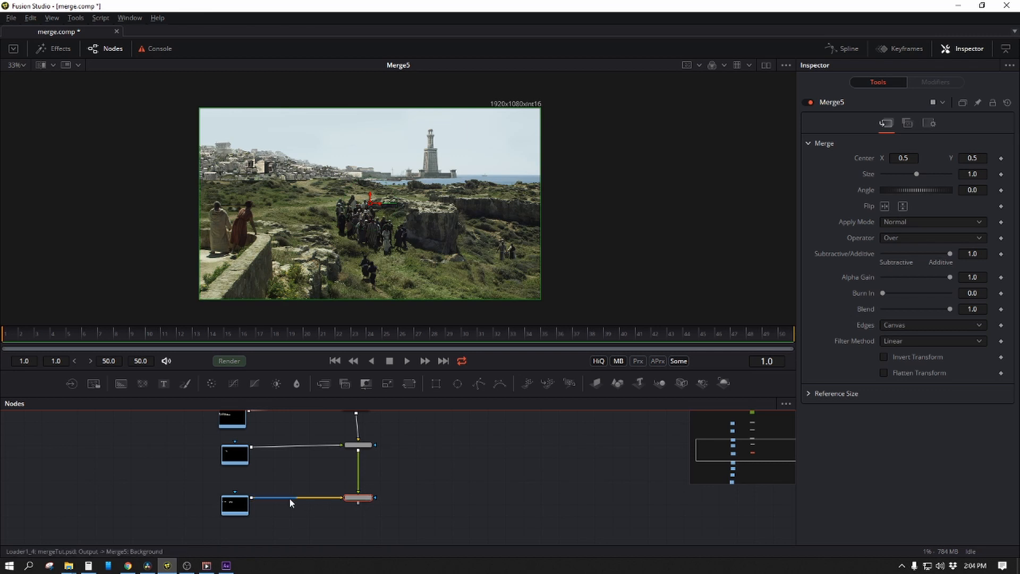
pyautogui.moveTo(229, 506); pyautogui.dragTo(217, 102)
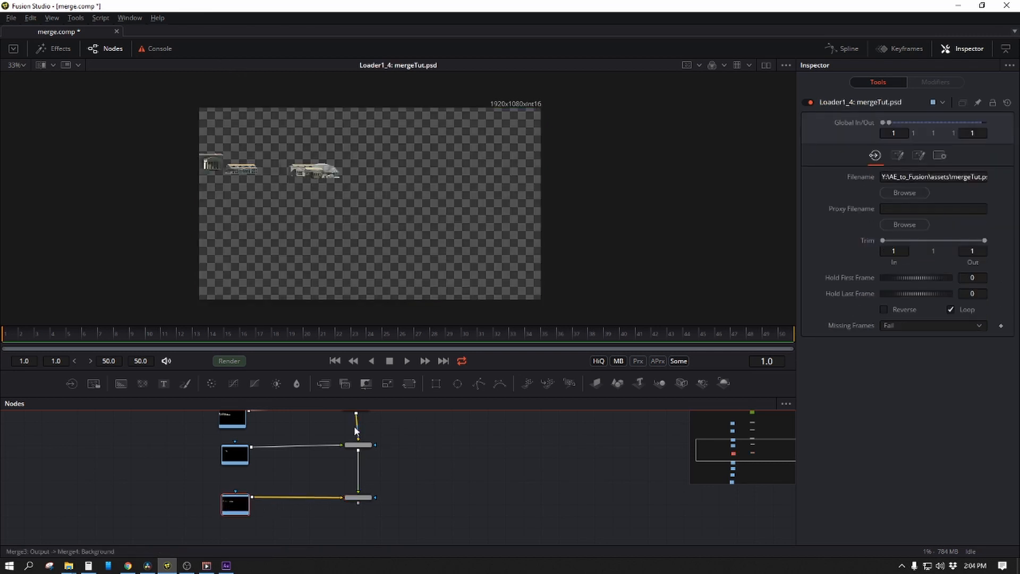
pyautogui.click(364, 446)
pyautogui.press('1')
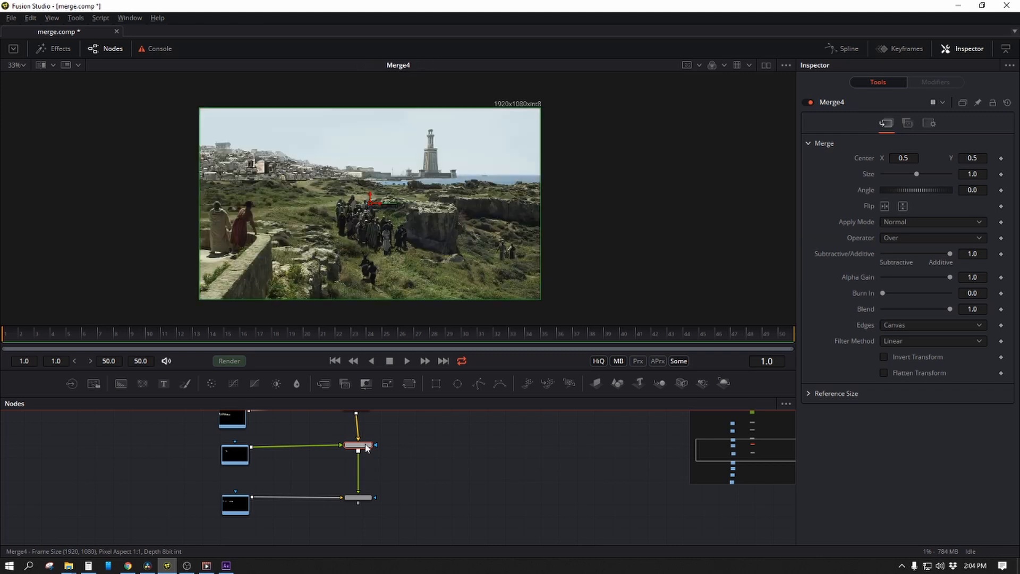
# Replace the reversed fifth Merge with one using the fourth Merge as background and the fifth loader as foreground, and display it in the viewer
pyautogui.click(361, 497)
pyautogui.press('Delete')
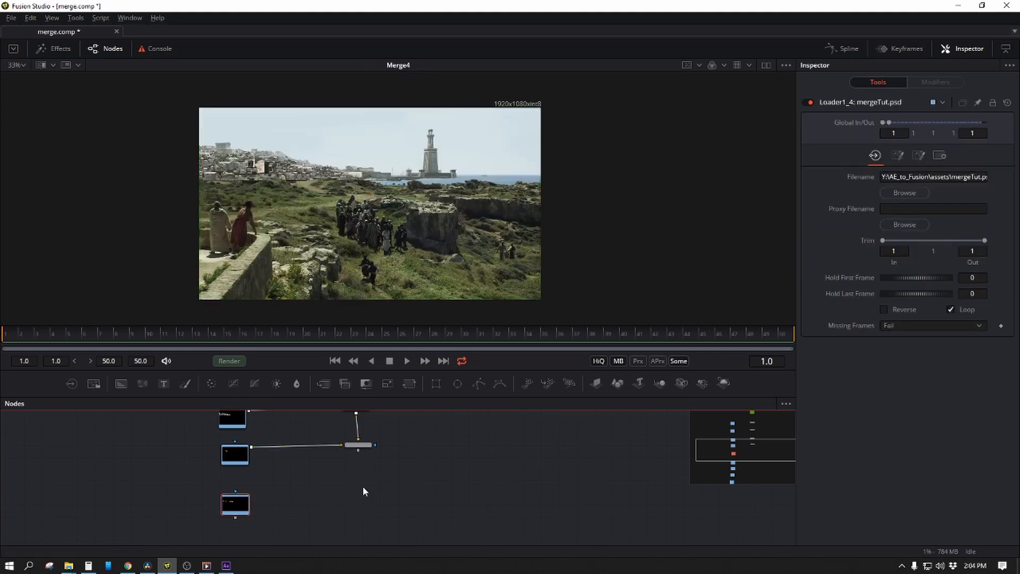
pyautogui.moveTo(239, 520); pyautogui.dragTo(359, 453)
pyautogui.press('1')
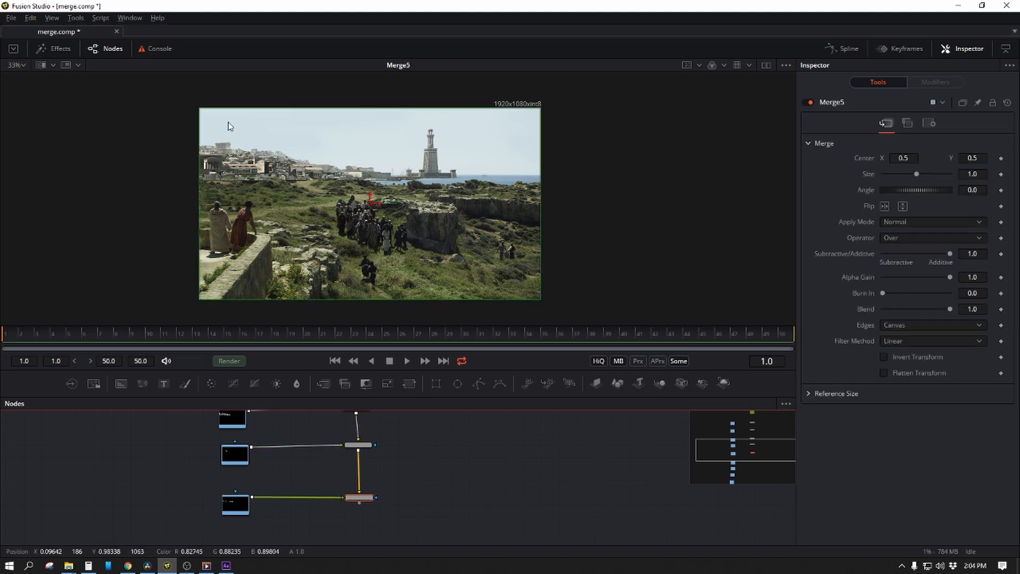
# Chain the sixth and seventh loaders as foregrounds onto the Merge stack, each through its own new Merge node
pyautogui.scroll(-3, 398, 444)
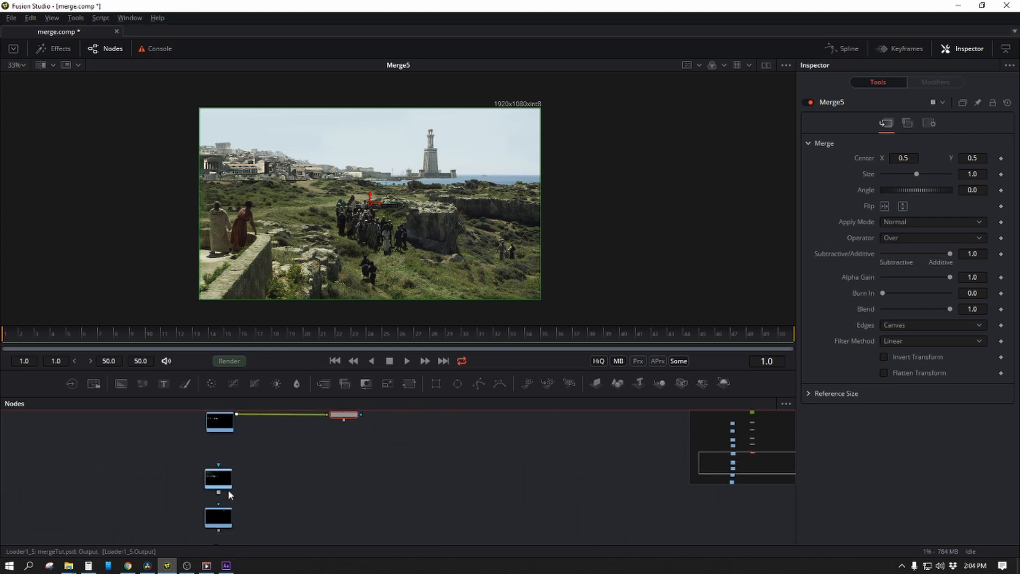
pyautogui.moveTo(228, 489); pyautogui.dragTo(343, 419)
pyautogui.moveTo(345, 502); pyautogui.dragTo(359, 421)
pyautogui.moveTo(305, 448); pyautogui.dragTo(349, 420)
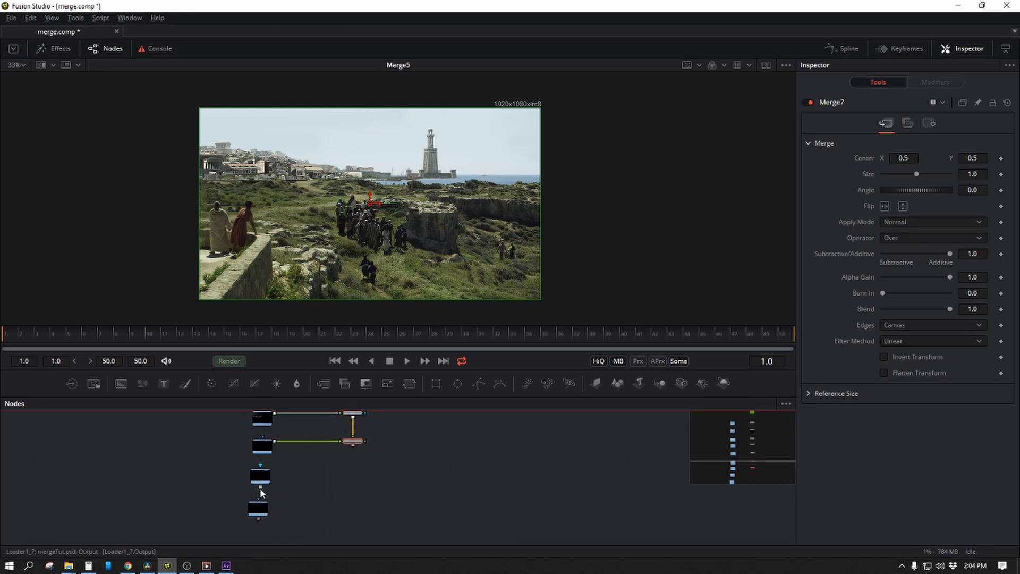
# Merge the eighth and ninth loaders over the chain with two more Merge nodes, and display the last Merge in the viewer
pyautogui.moveTo(260, 487); pyautogui.dragTo(355, 448)
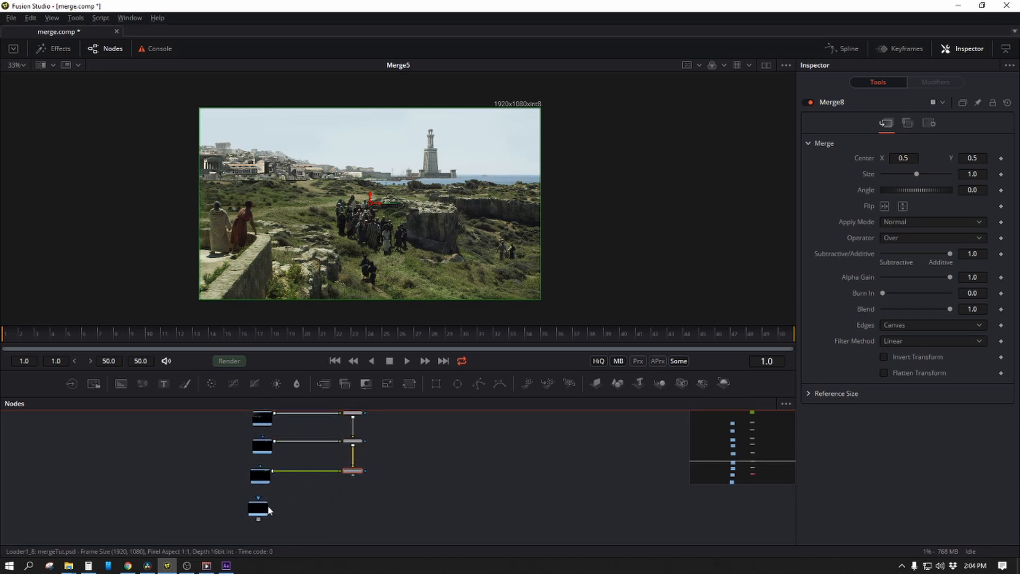
pyautogui.click(269, 511)
pyautogui.moveTo(271, 509); pyautogui.dragTo(353, 471)
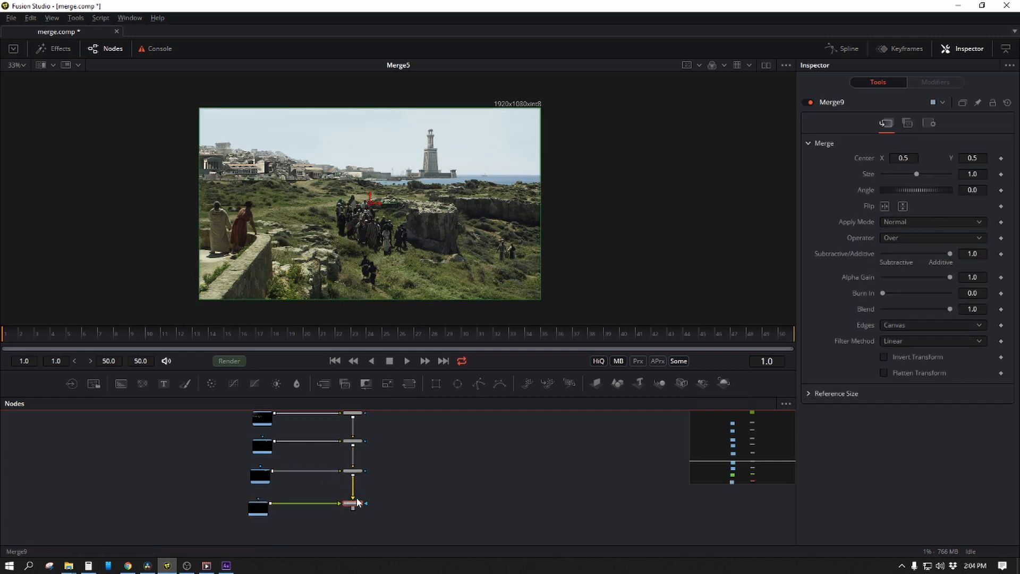
pyautogui.press('1')
pyautogui.moveTo(510, 468); pyautogui.dragTo(465, 495)
pyautogui.scroll(-3, 472, 480)
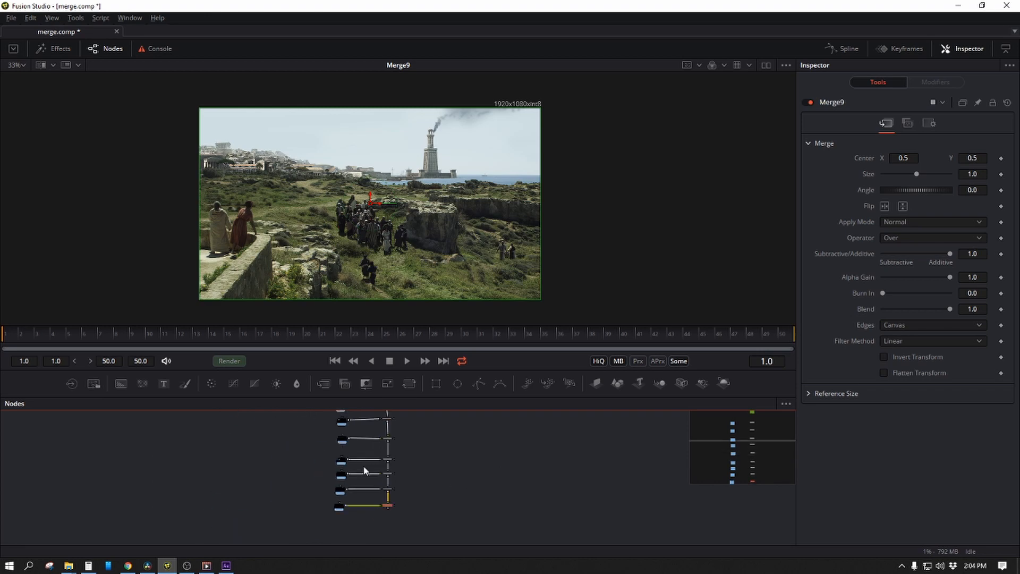
pyautogui.scroll(2, 410, 510)
# Switch to After Effects, turn on the visibility of all layers from BG up to smokeBits, and return to Fusion Studio
pyautogui.hotkey('alt', 'Tab')
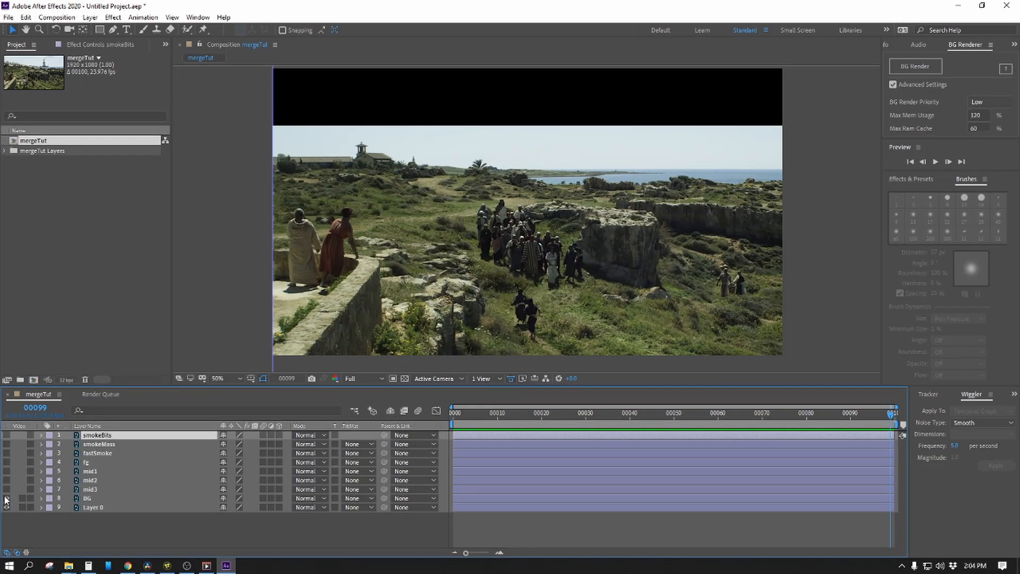
pyautogui.moveTo(7, 500); pyautogui.dragTo(8, 436)
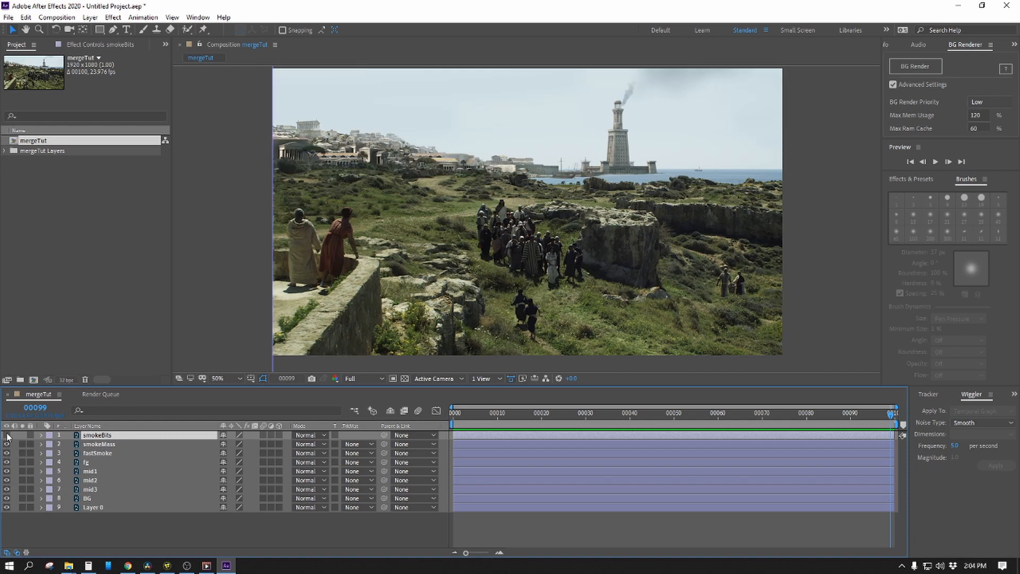
pyautogui.hotkey('alt', 'Tab')
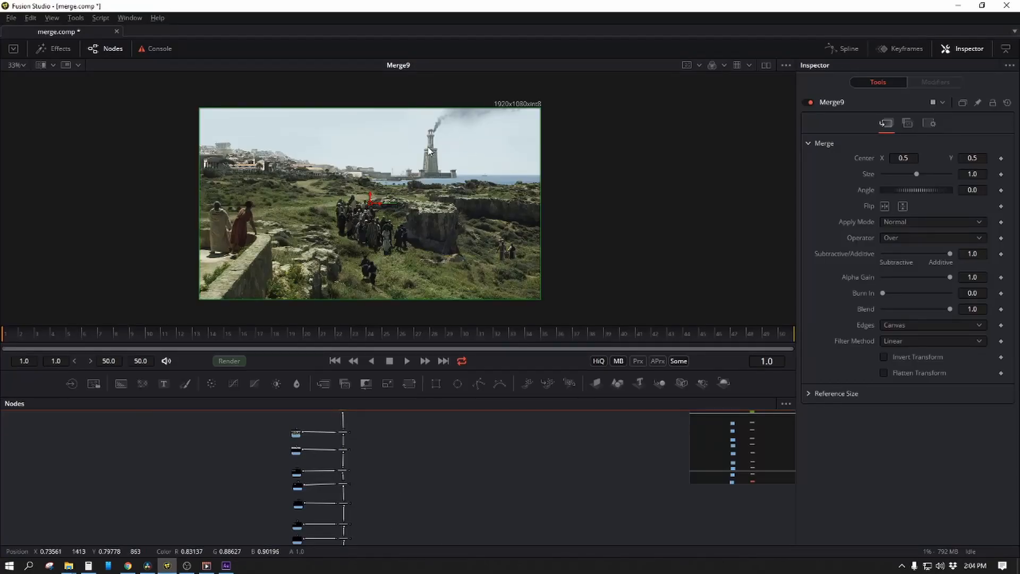
# Add a Saver node below the Merge chain, with safsdaf.000.jpg in the assets folder as its output file
pyautogui.moveTo(375, 453); pyautogui.dragTo(440, 401)
pyautogui.moveTo(510, 459); pyautogui.dragTo(427, 513)
pyautogui.click(419, 514)
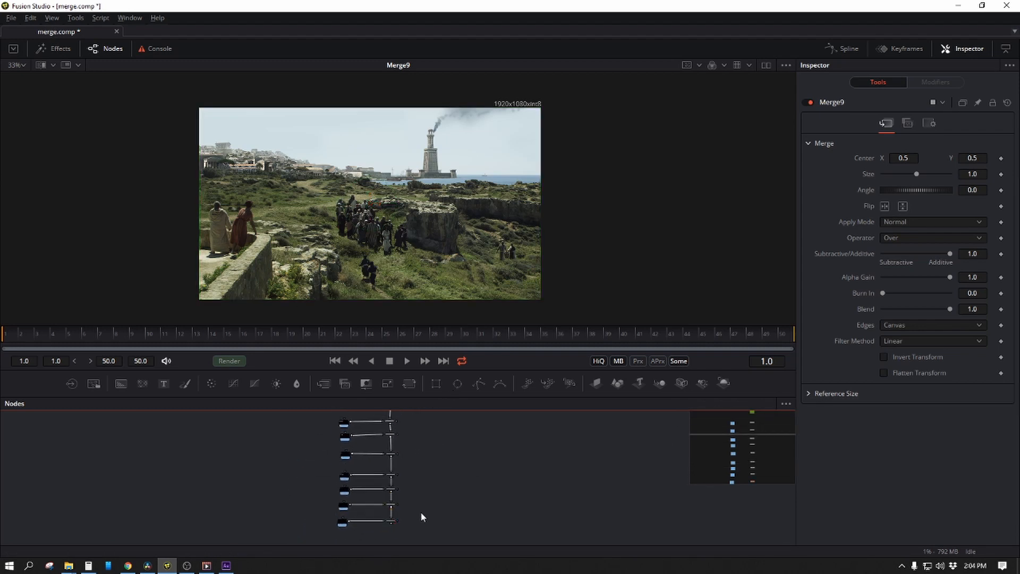
pyautogui.hotkey('shift', 'space')
pyautogui.write('mer')
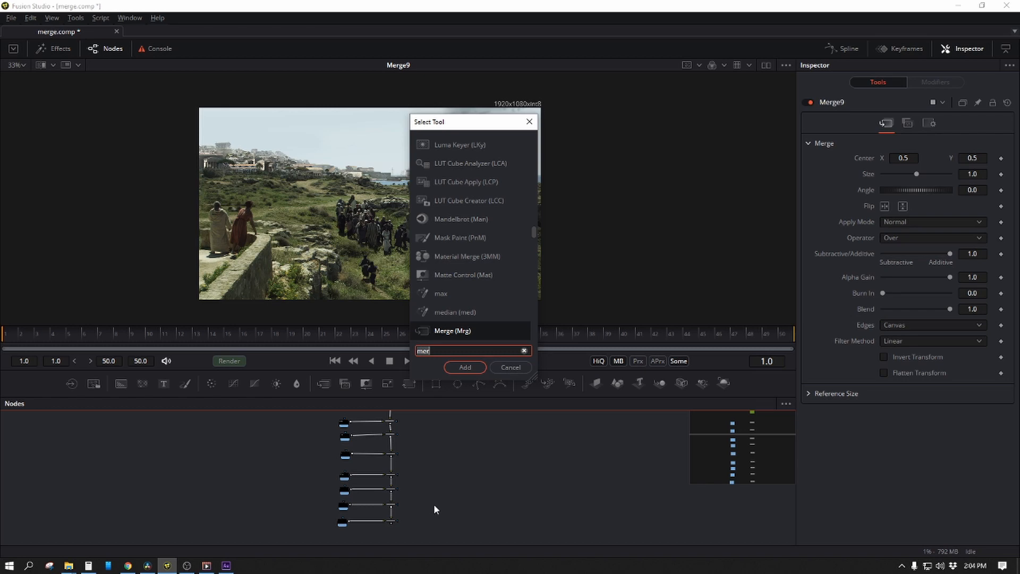
pyautogui.press('BackSpace')
pyautogui.press('BackSpace')
pyautogui.press('BackSpace')
pyautogui.write('wr')
pyautogui.press('Return')
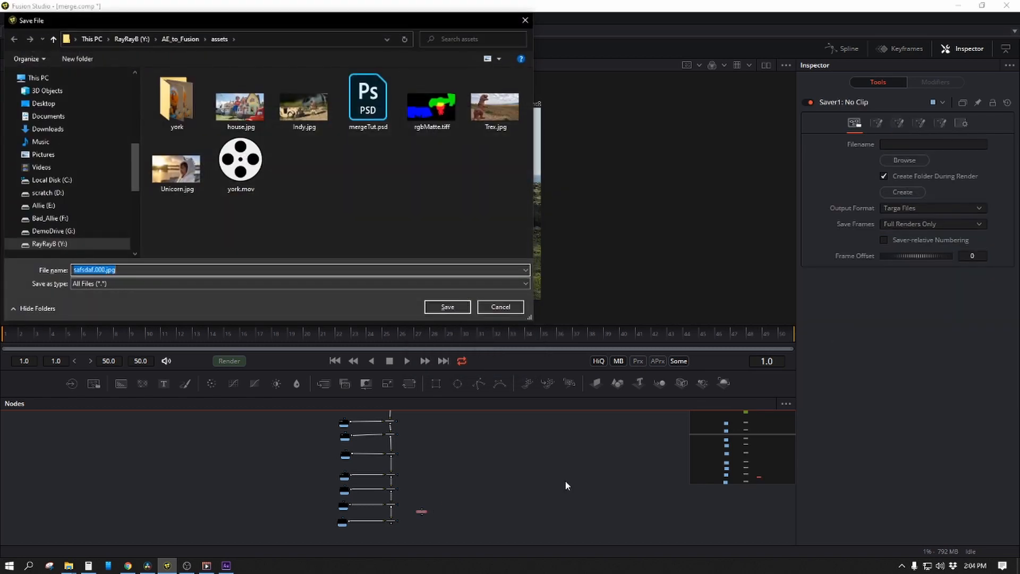
pyautogui.click(429, 308)
# Connect the last Merge's output to the Saver and align the Saver directly beneath that Merge
pyautogui.moveTo(420, 514); pyautogui.dragTo(459, 455)
pyautogui.moveTo(363, 495); pyautogui.dragTo(374, 467)
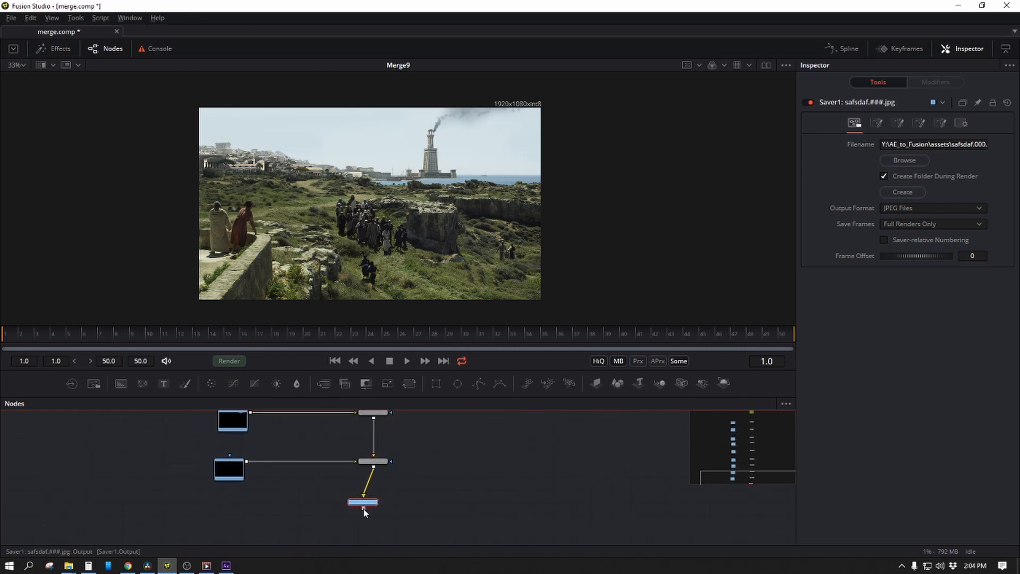
pyautogui.moveTo(363, 509); pyautogui.dragTo(379, 512)
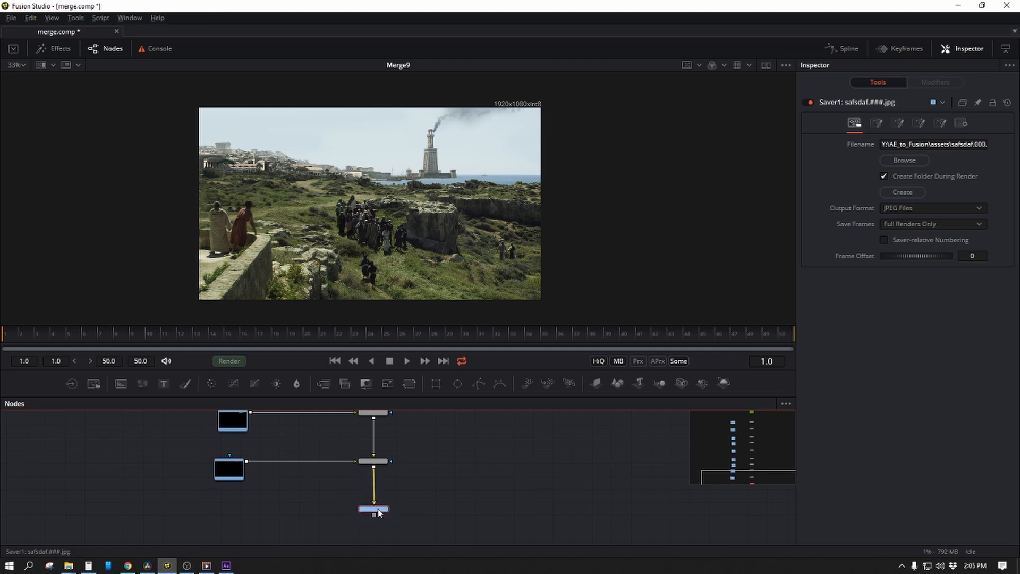
# Review the node tree from the Background through the chained Merges and their loaders
pyautogui.moveTo(480, 473); pyautogui.dragTo(365, 513)
pyautogui.moveTo(482, 495); pyautogui.dragTo(311, 470)
pyautogui.moveTo(431, 450); pyautogui.dragTo(389, 522)
pyautogui.moveTo(433, 492); pyautogui.dragTo(406, 557)
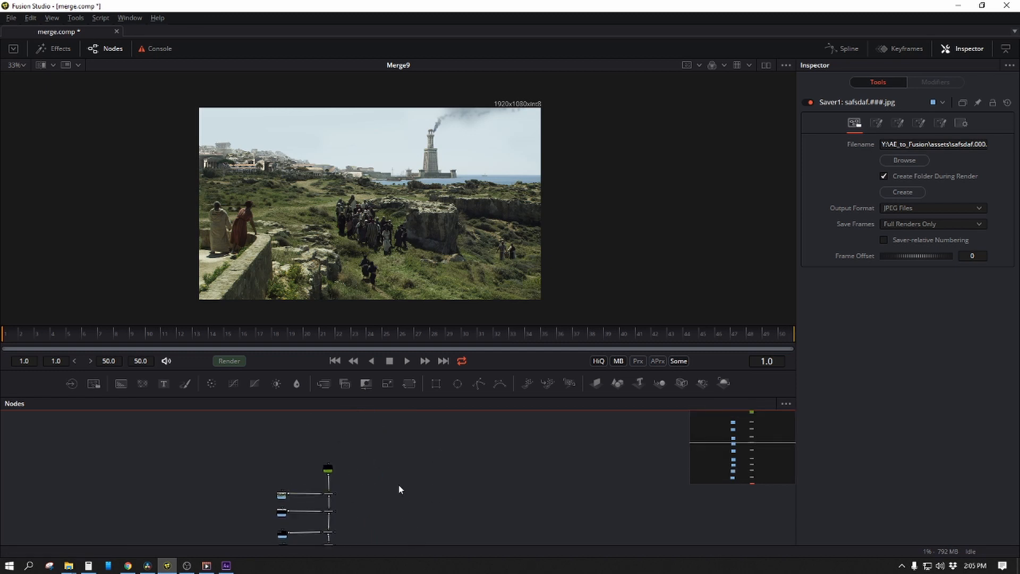
pyautogui.scroll(-3, 390, 497)
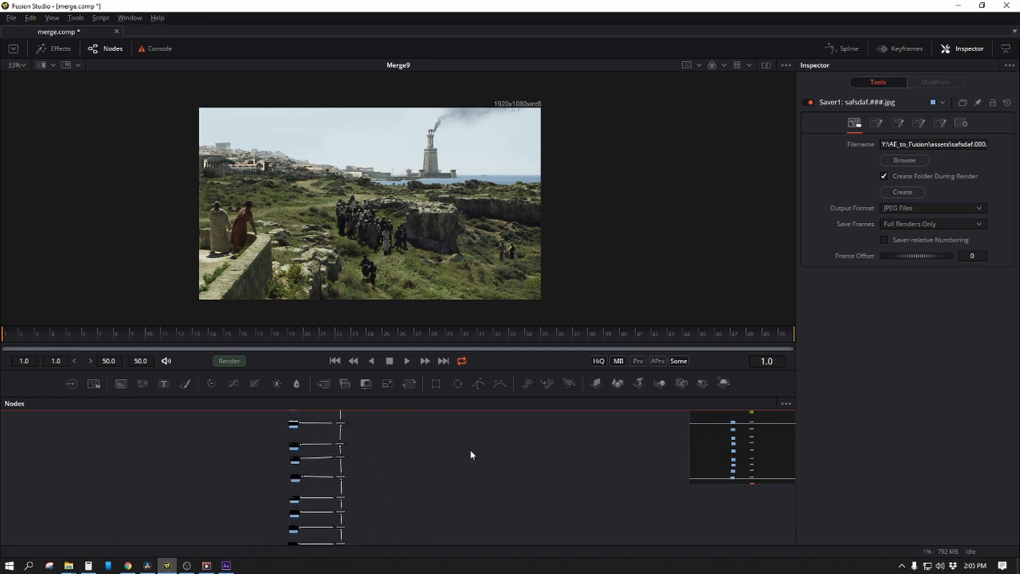
pyautogui.scroll(2, 428, 473)
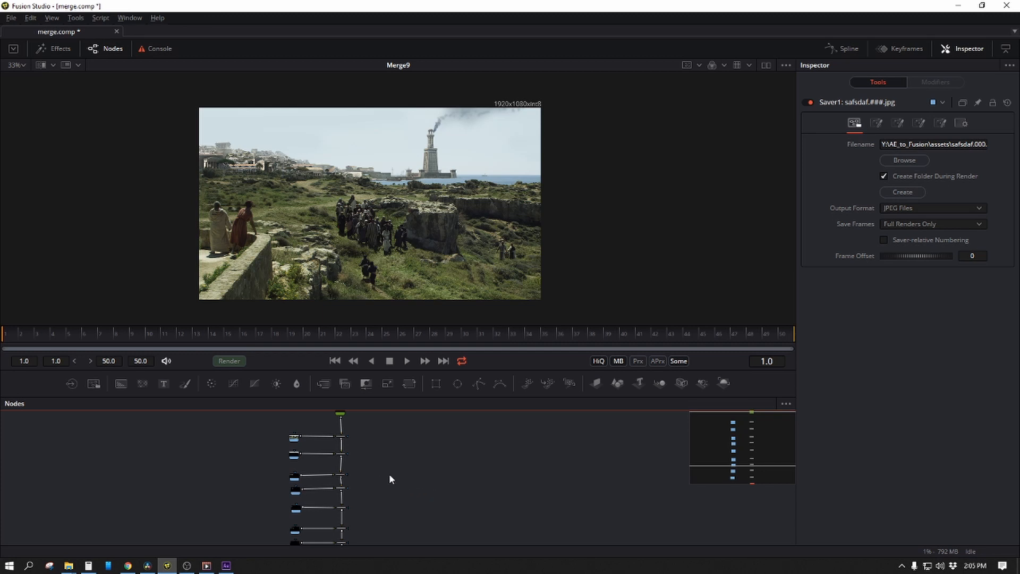
pyautogui.moveTo(394, 478); pyautogui.dragTo(339, 466)
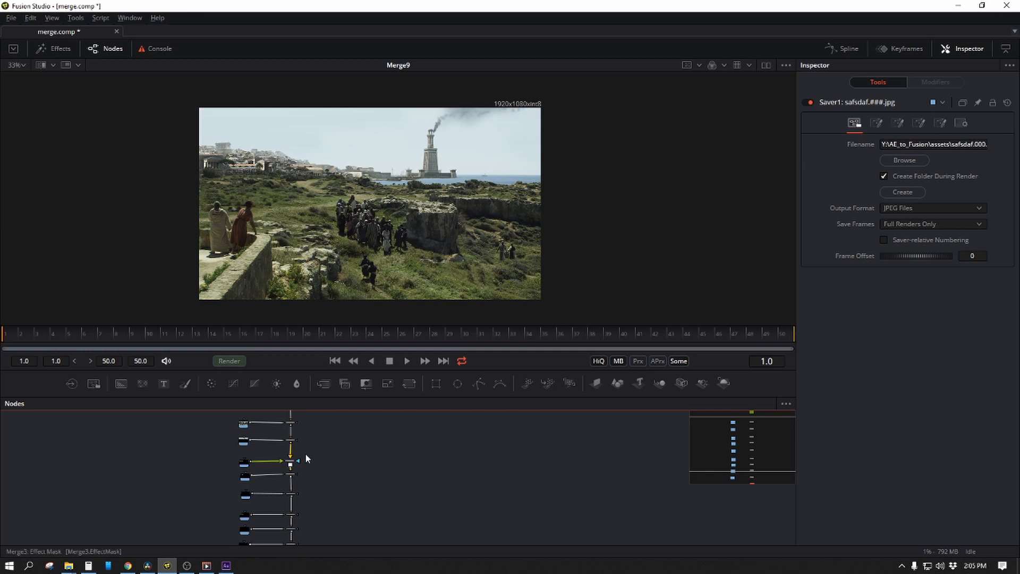